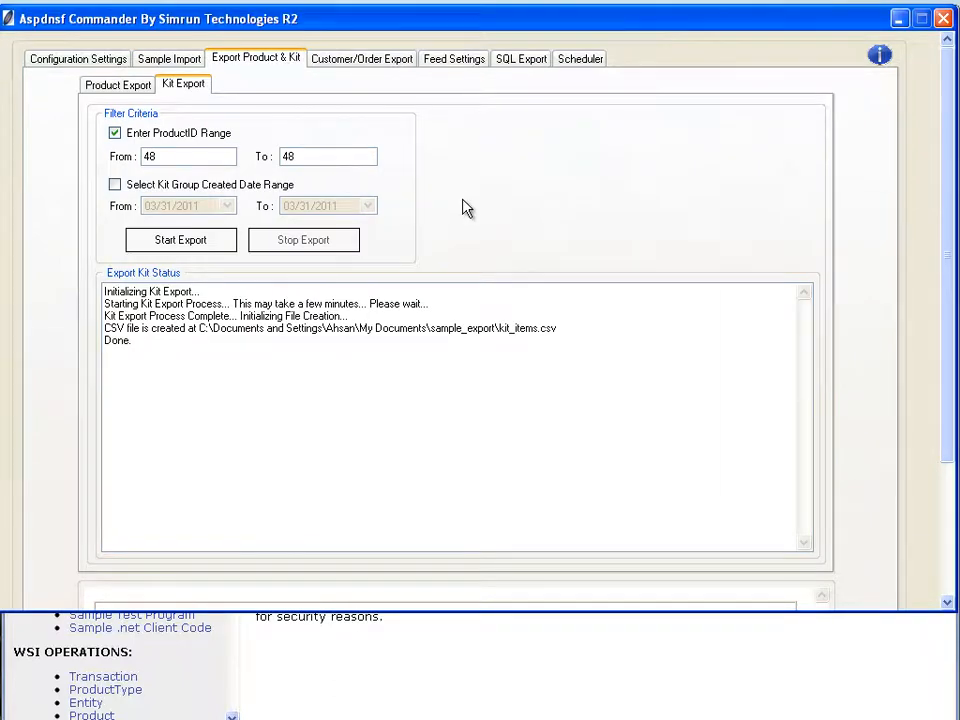
- Open the product import sample generator and select the Insert action
click(184, 59)
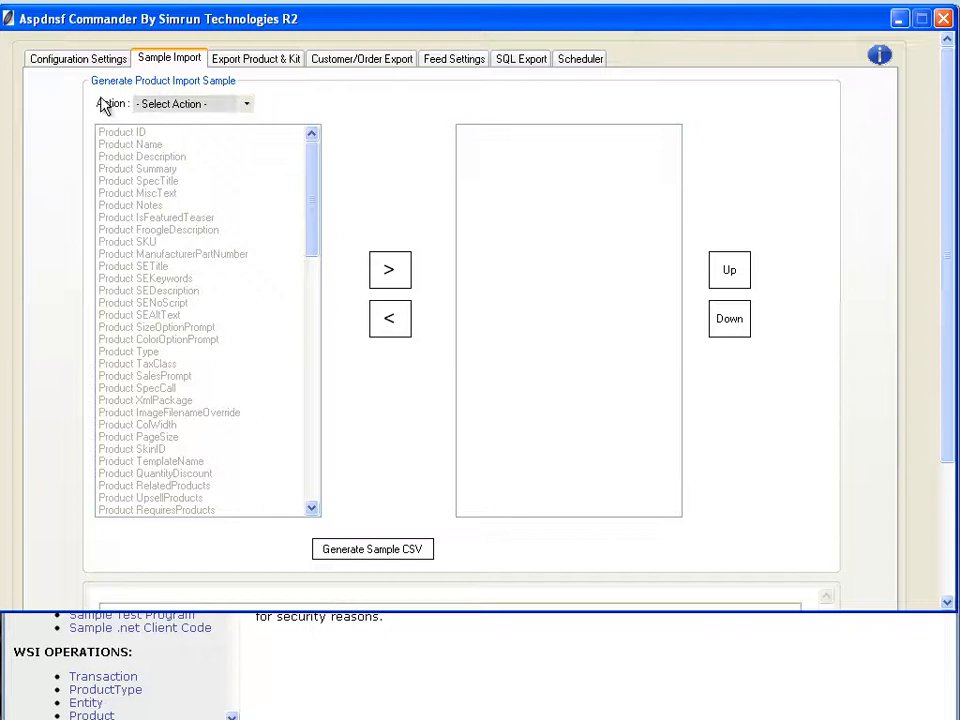
click(248, 106)
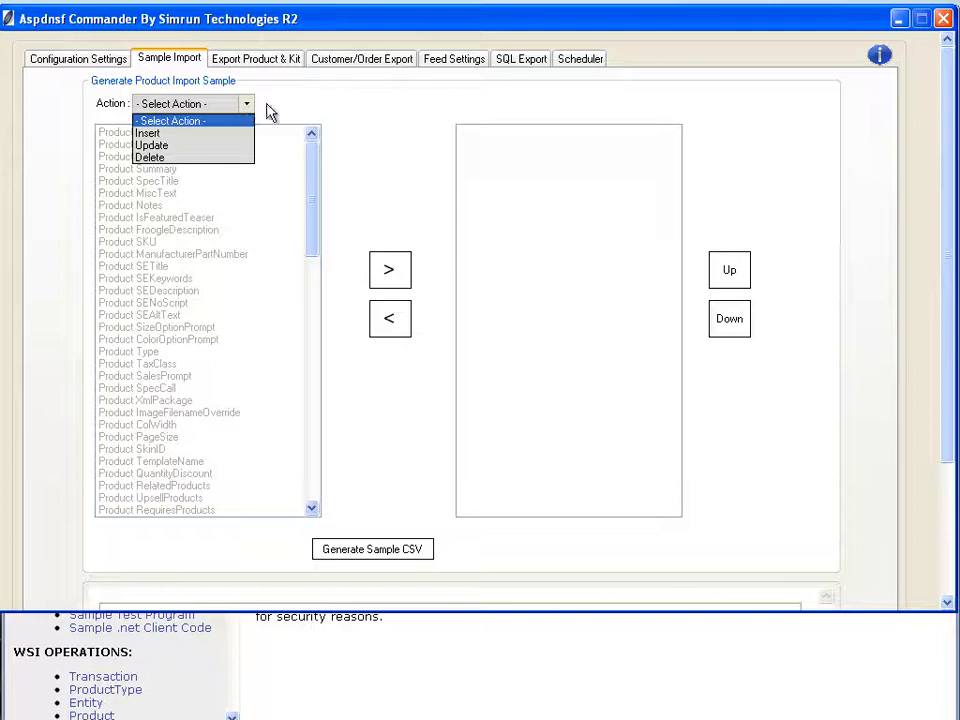
click(218, 138)
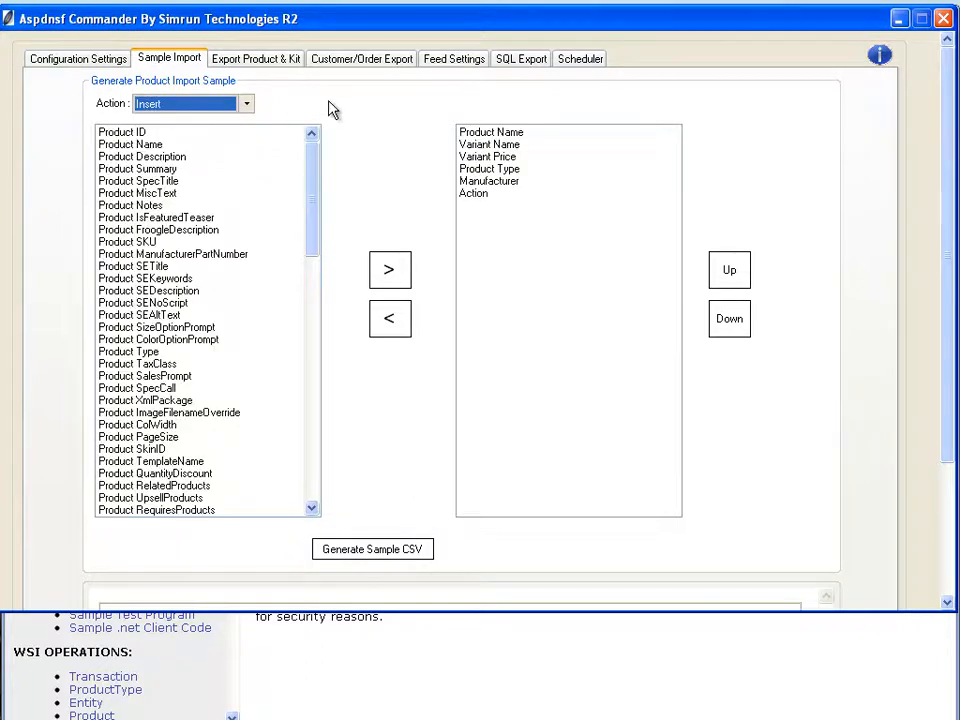
drag(312, 168, 295, 132)
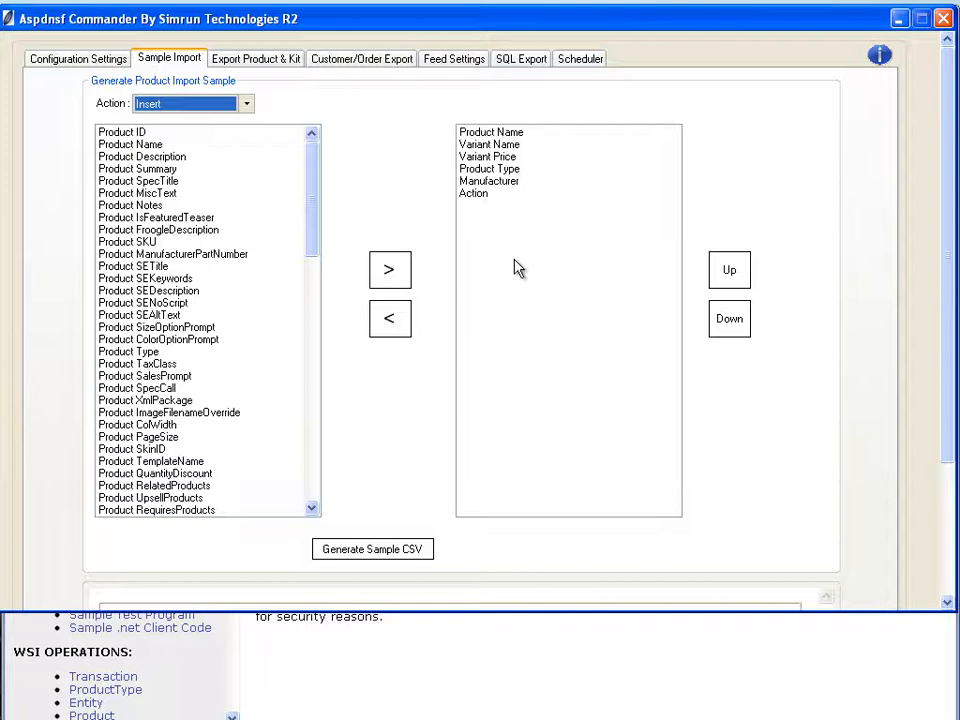
- Check the default fields for the Update and Delete actions, and set the action back to Insert
click(246, 104)
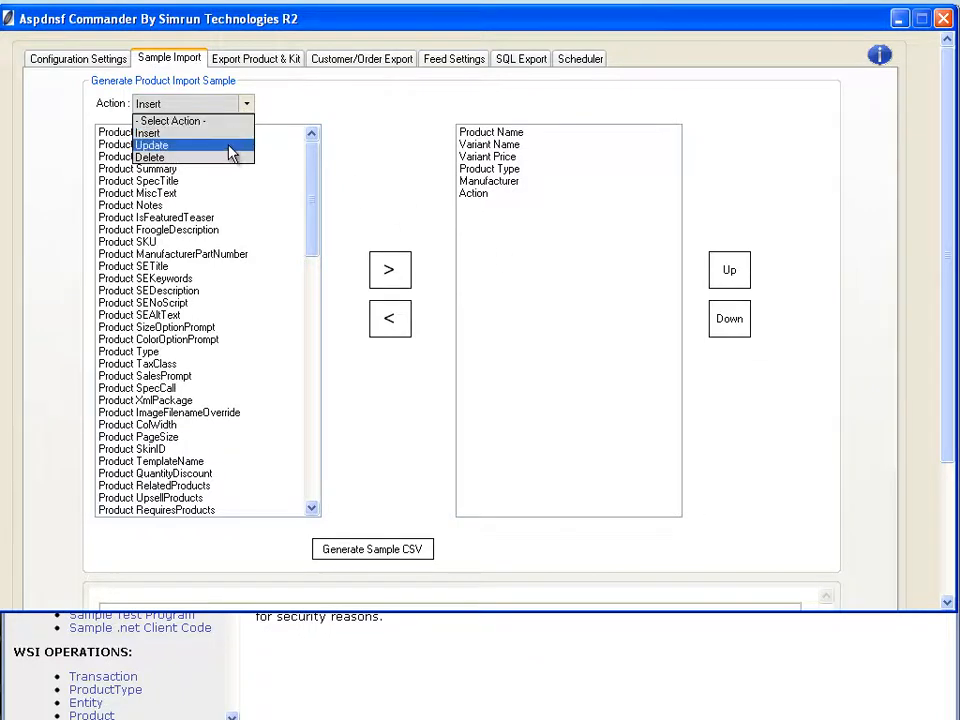
click(230, 145)
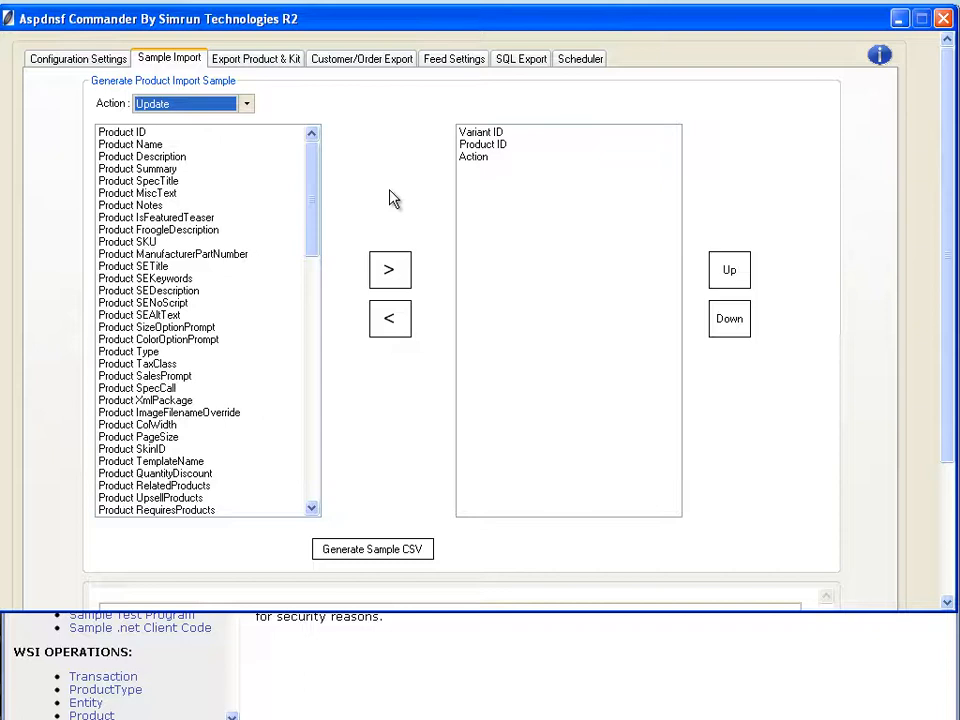
click(197, 104)
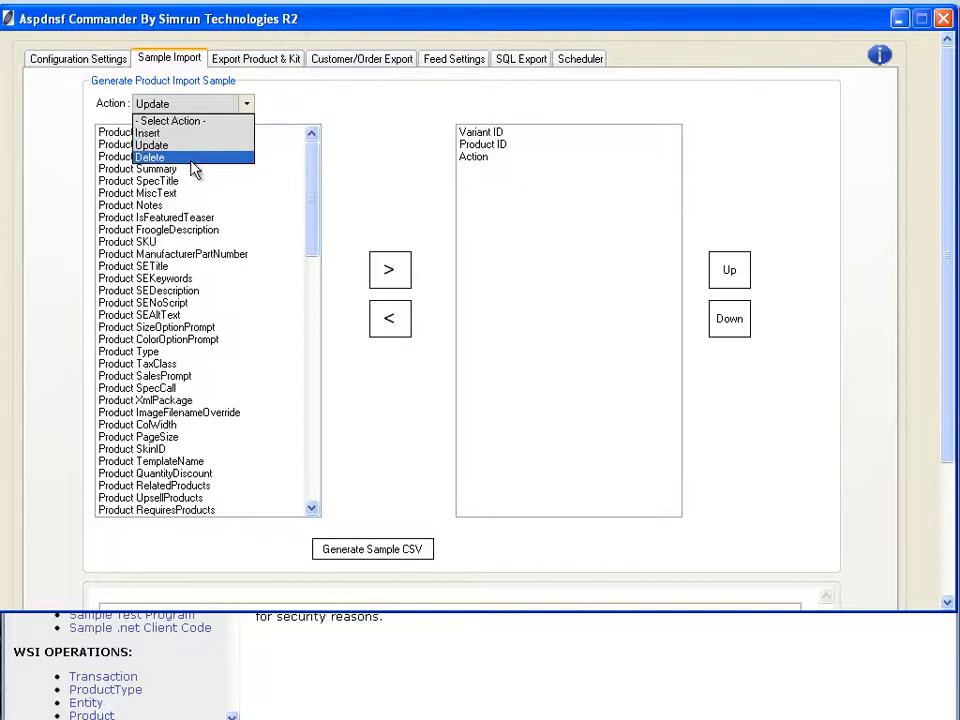
click(193, 158)
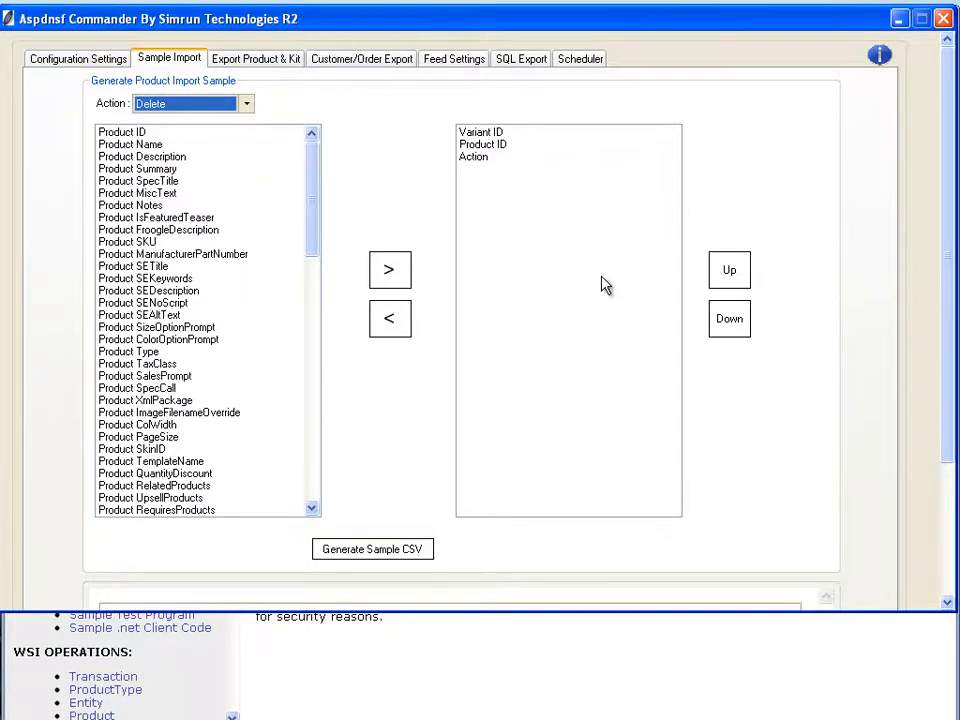
click(244, 106)
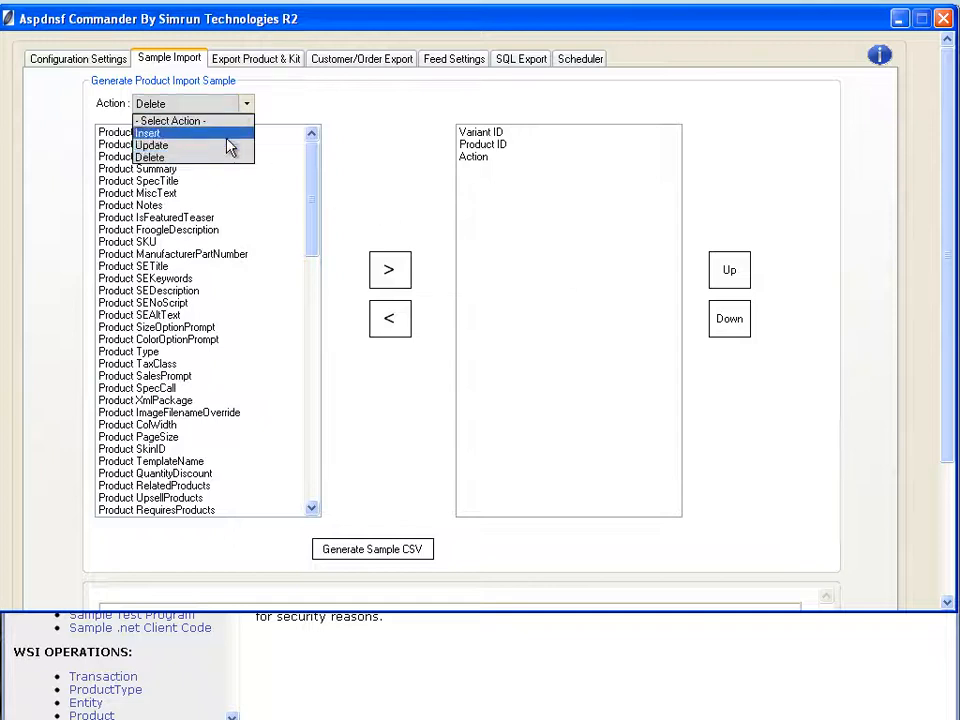
click(228, 136)
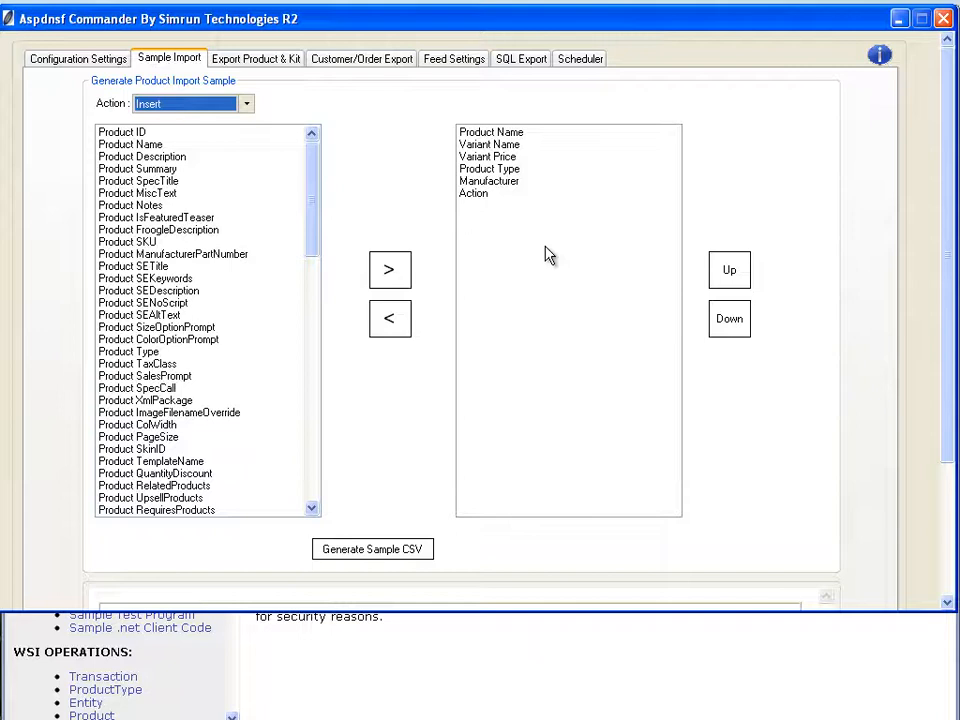
- Add the Product SpecTitle and Product SEDescription fields to the import sample
click(186, 181)
click(386, 270)
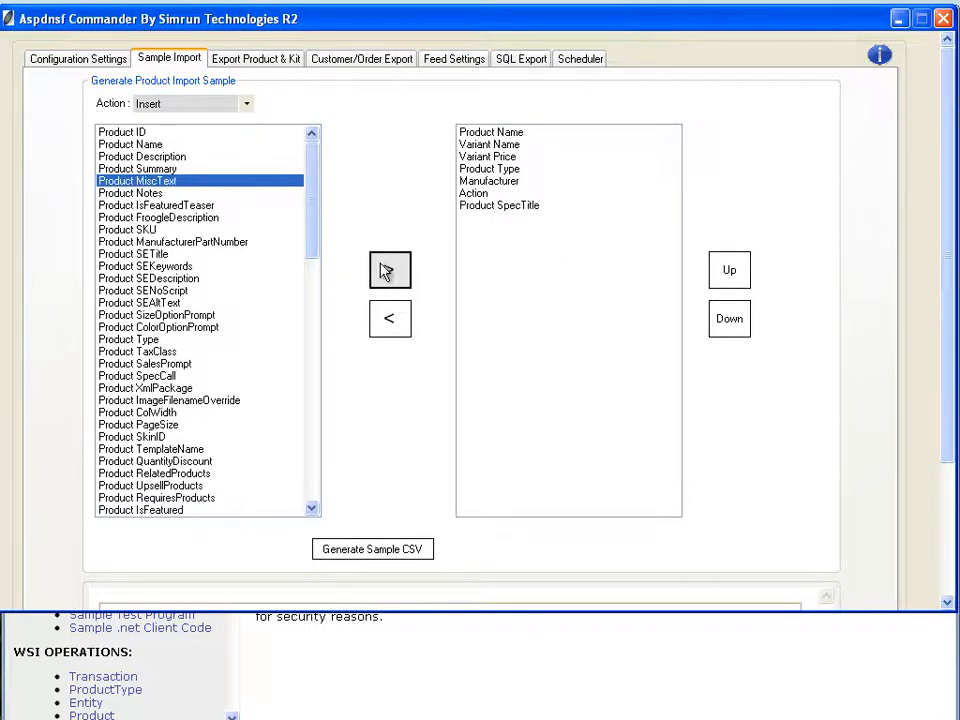
click(221, 278)
click(390, 266)
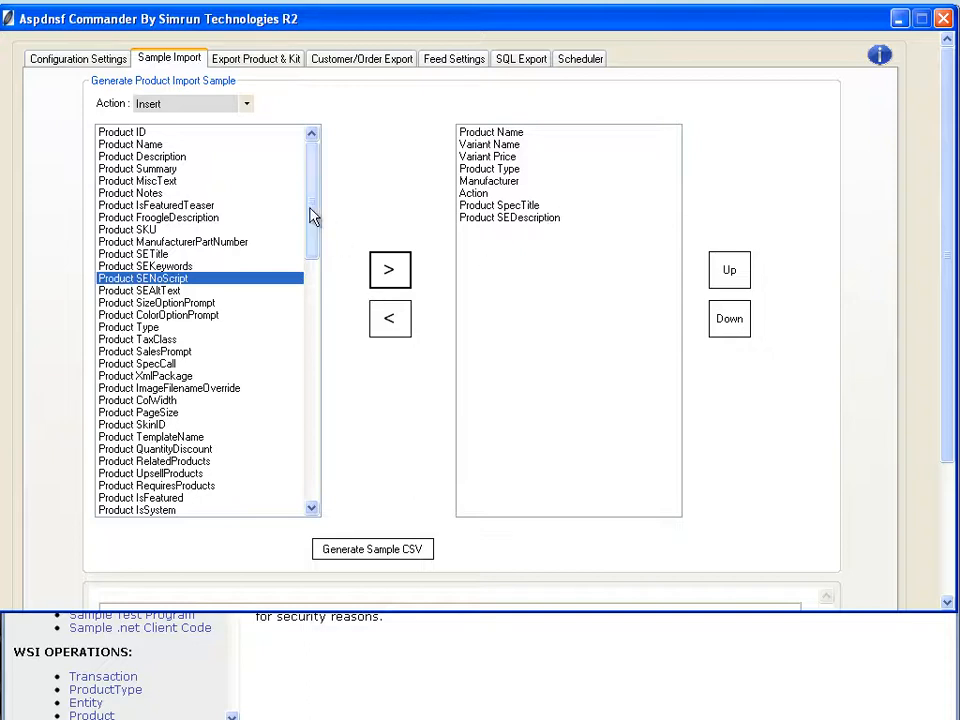
- Add Product IsSystem, Product IsAPack, Product PackSize and Product ShowInProductBrowser to the sample's field list
drag(313, 218, 332, 296)
click(140, 241)
click(392, 272)
click(392, 272)
click(392, 272)
click(392, 272)
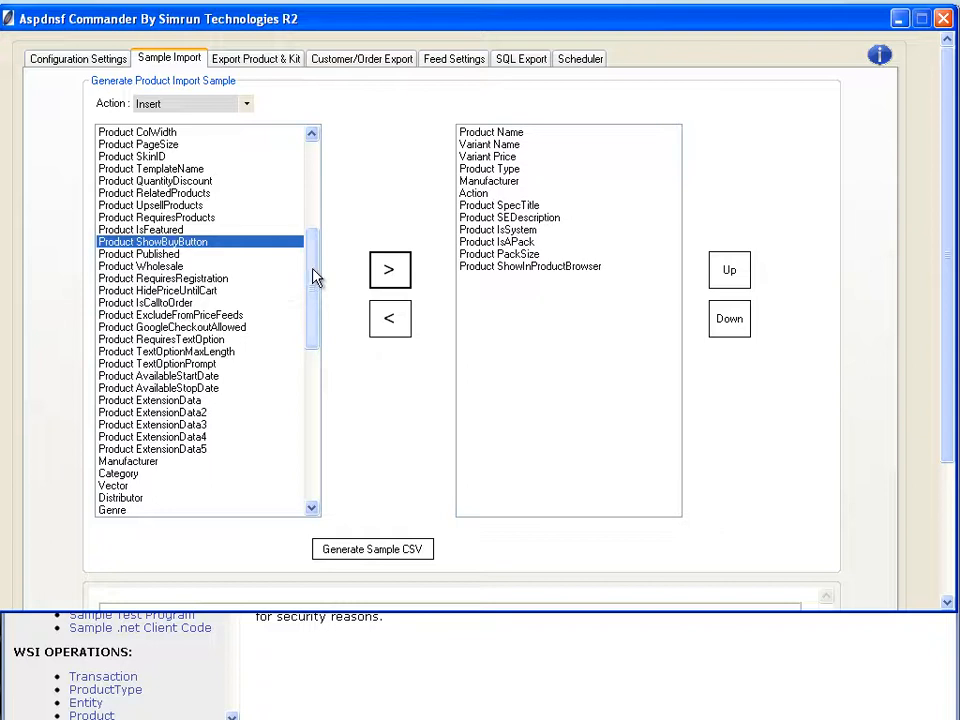
- Add the Variant ID, Variant SalePrice, Variant Weight and Variant MSRP fields to the import sample
drag(316, 277, 313, 371)
click(135, 340)
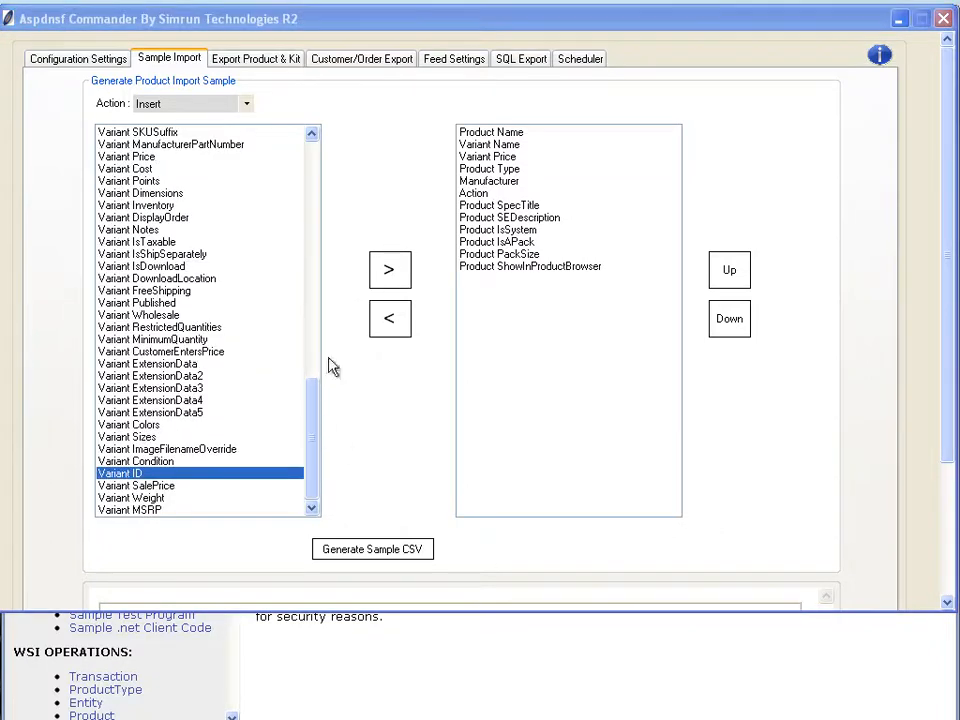
click(393, 275)
click(394, 271)
click(399, 276)
click(399, 276)
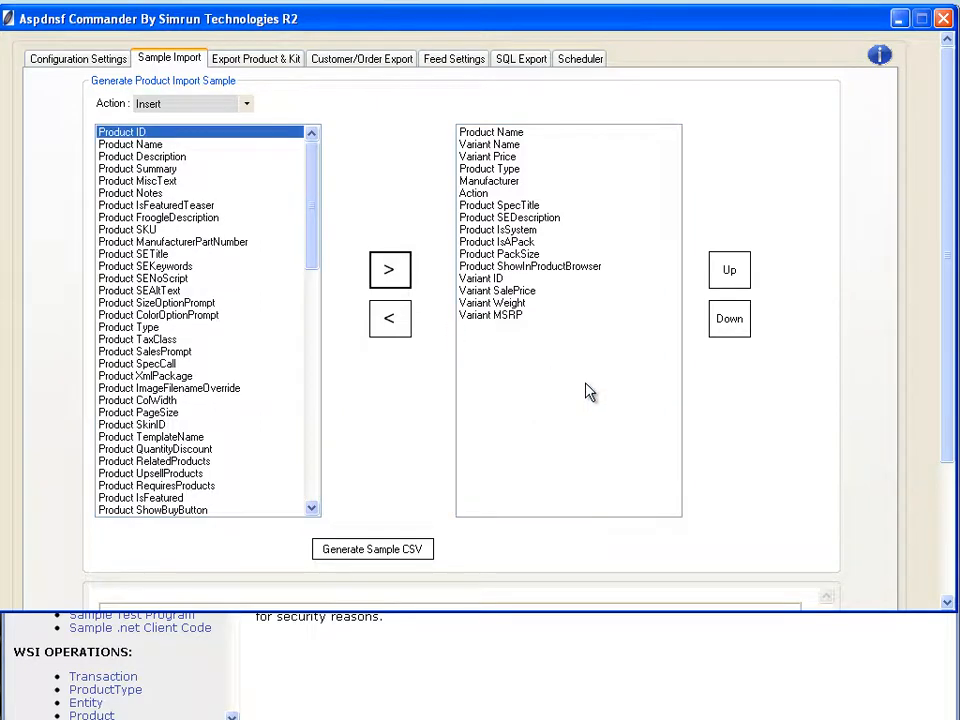
- Generate the sample CSV and save it as sample_insert in the sample_export folder
click(409, 556)
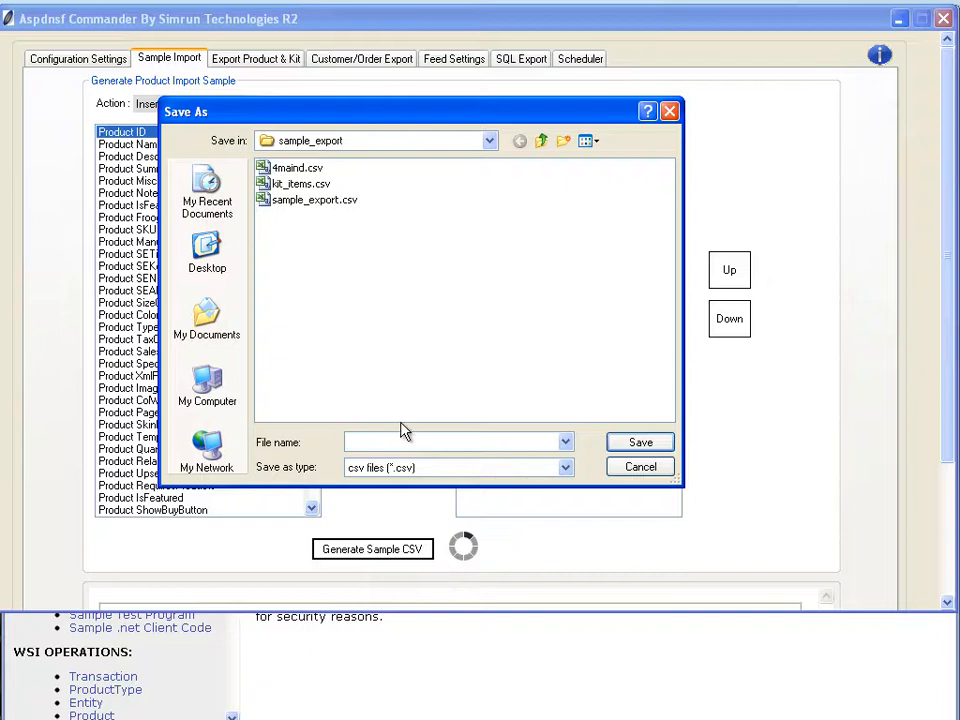
text(sample_insert)
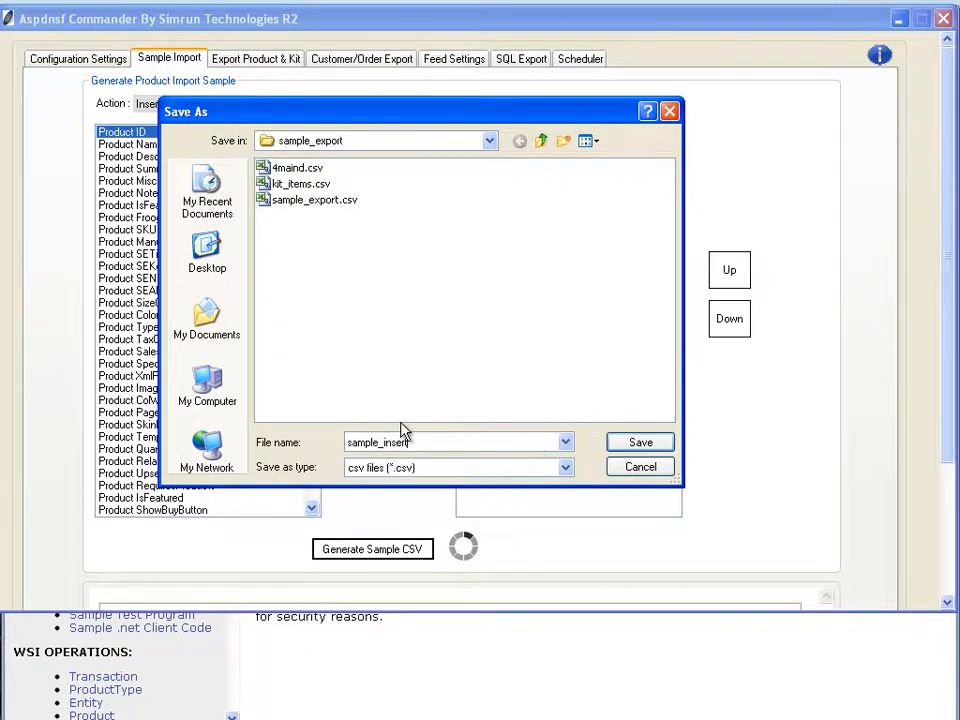
key(Return)
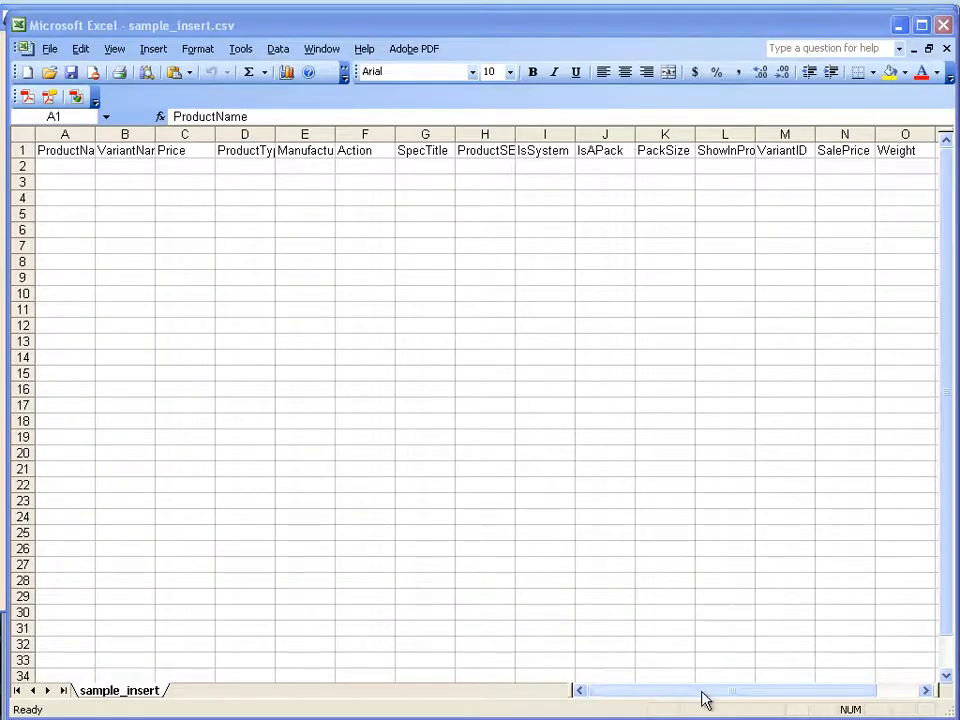
- In Excel, autofit the ProductName column of sample_insert.csv and review the remaining column headers
click(95, 134)
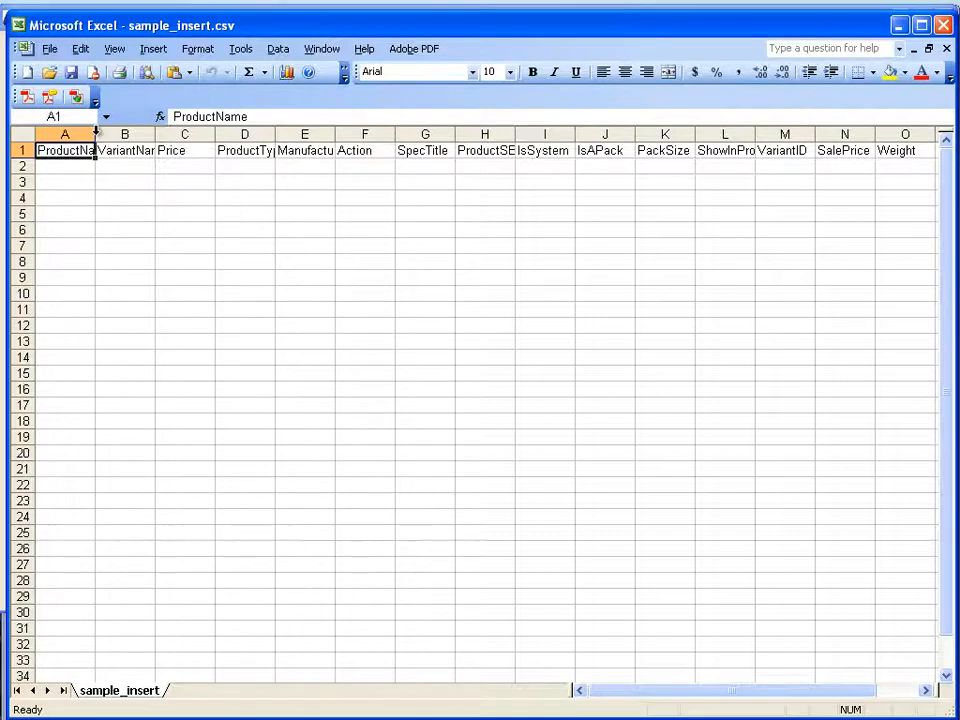
double_click(95, 134)
click(84, 231)
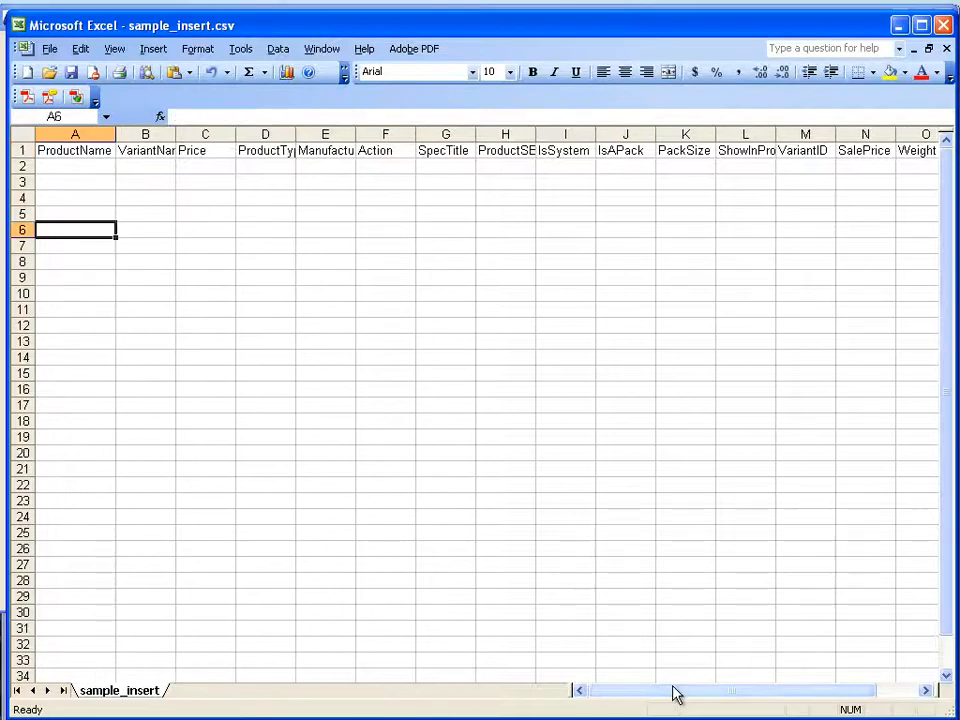
drag(662, 698, 757, 690)
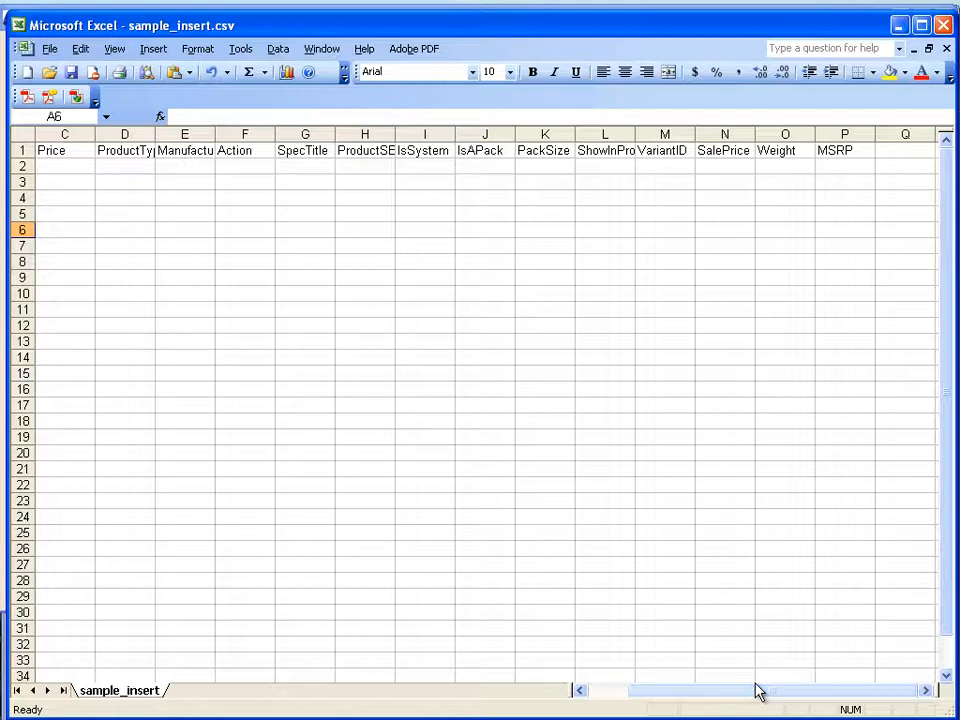
- Enter insert in cell F2 under the Action header of sample_insert.csv
click(249, 124)
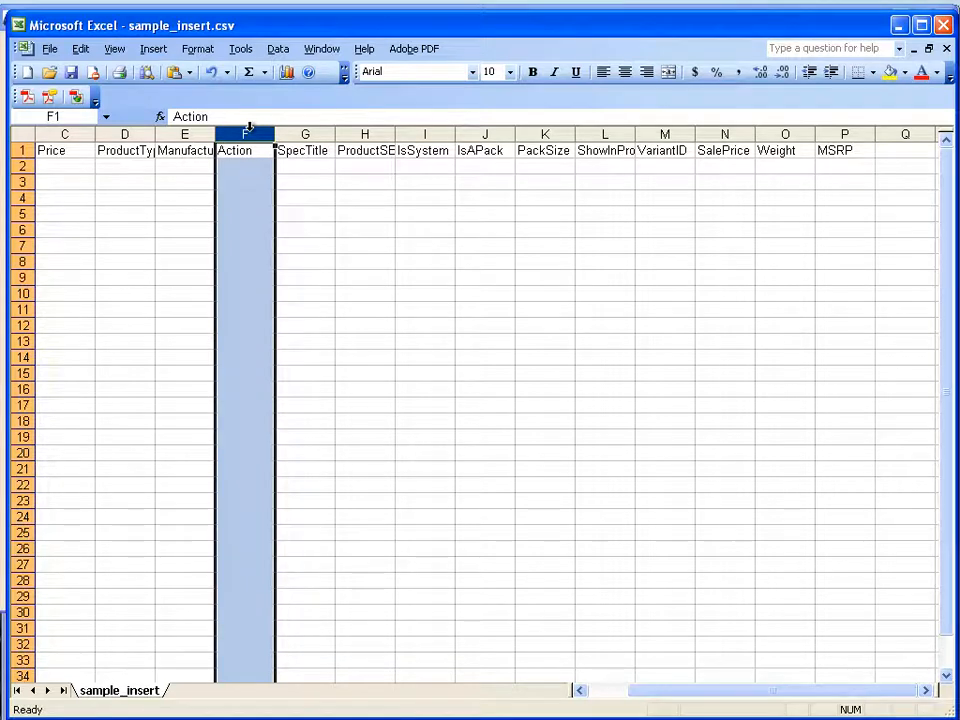
double_click(257, 165)
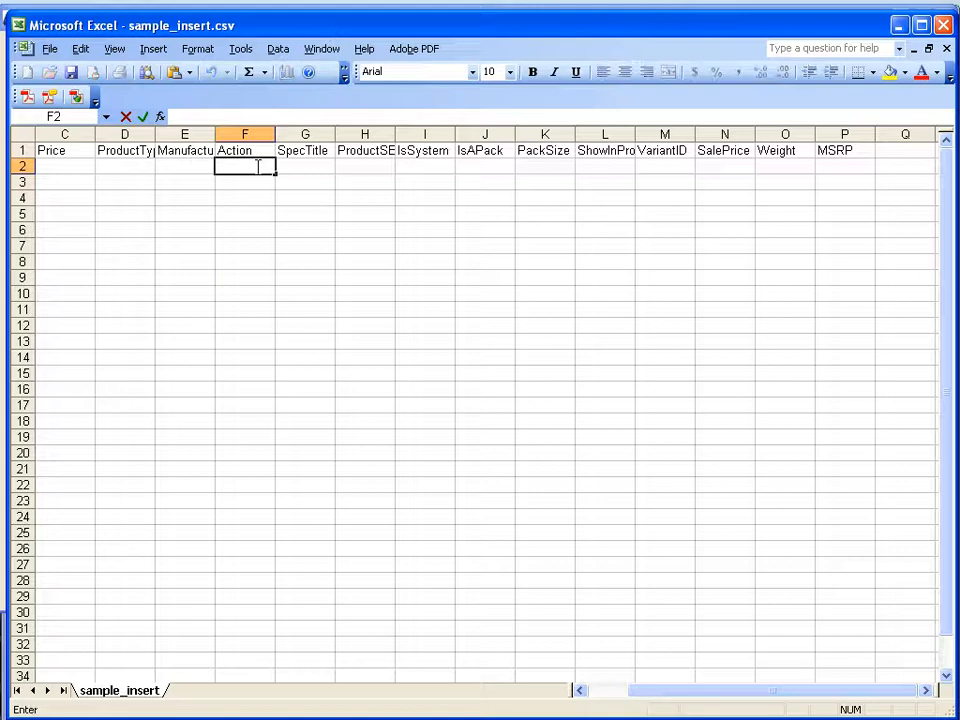
text(insert)
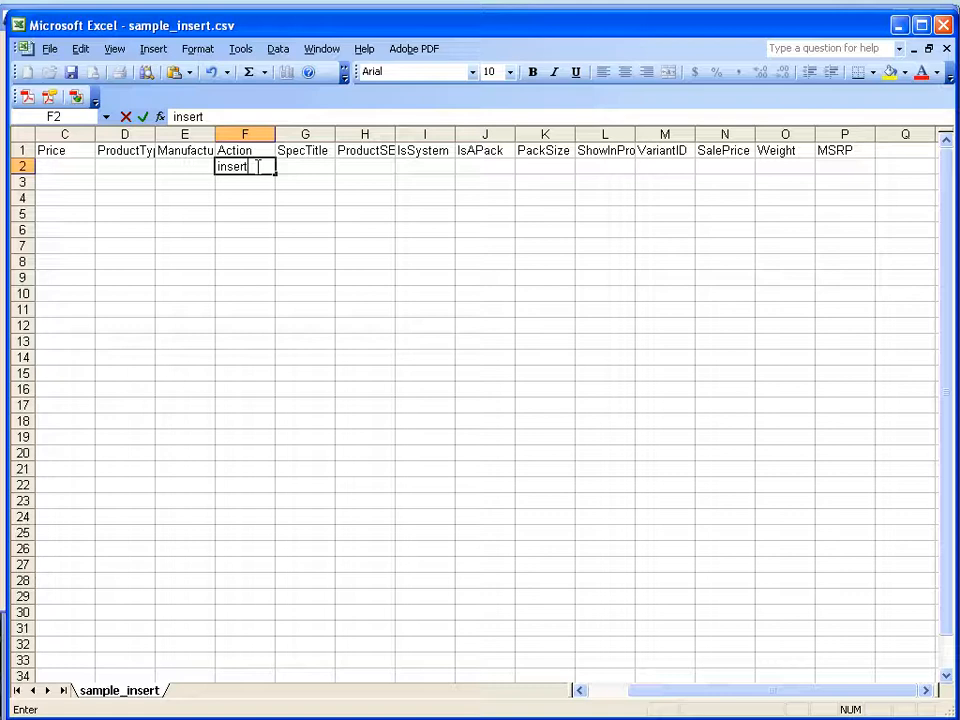
click(425, 231)
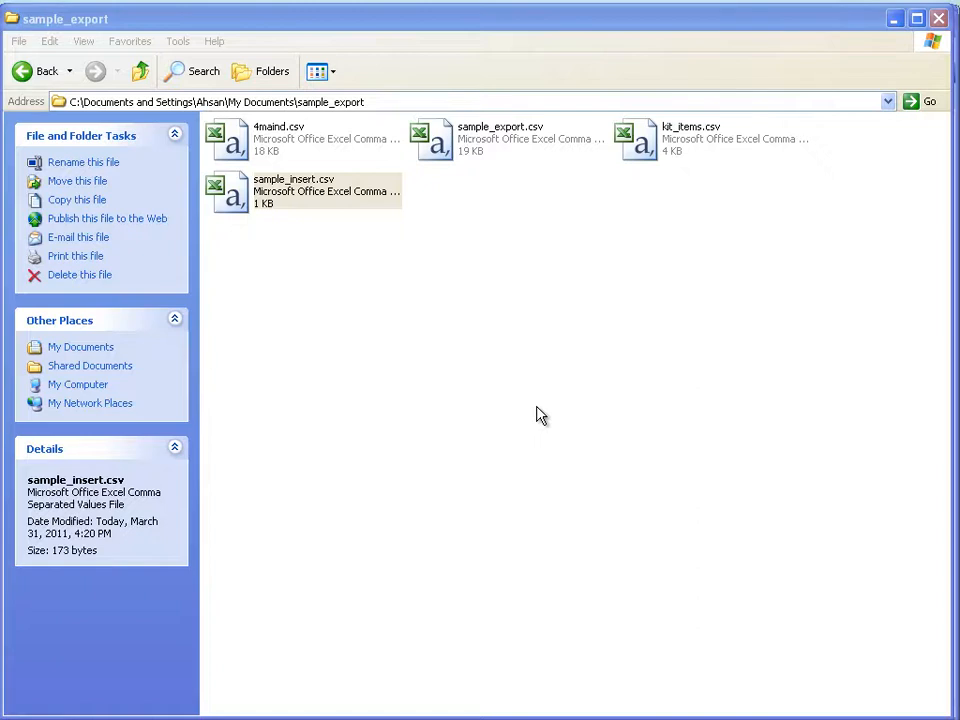
- Reopen sample_export.csv, discarding its unsaved changes, and autofit the productname column
double_click(488, 149)
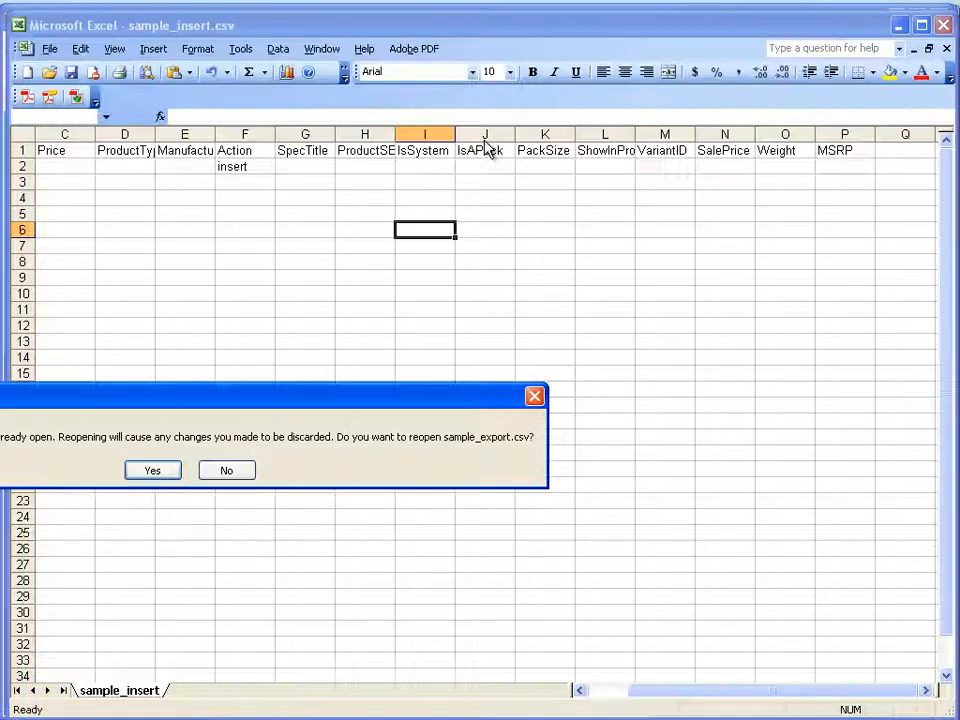
click(151, 470)
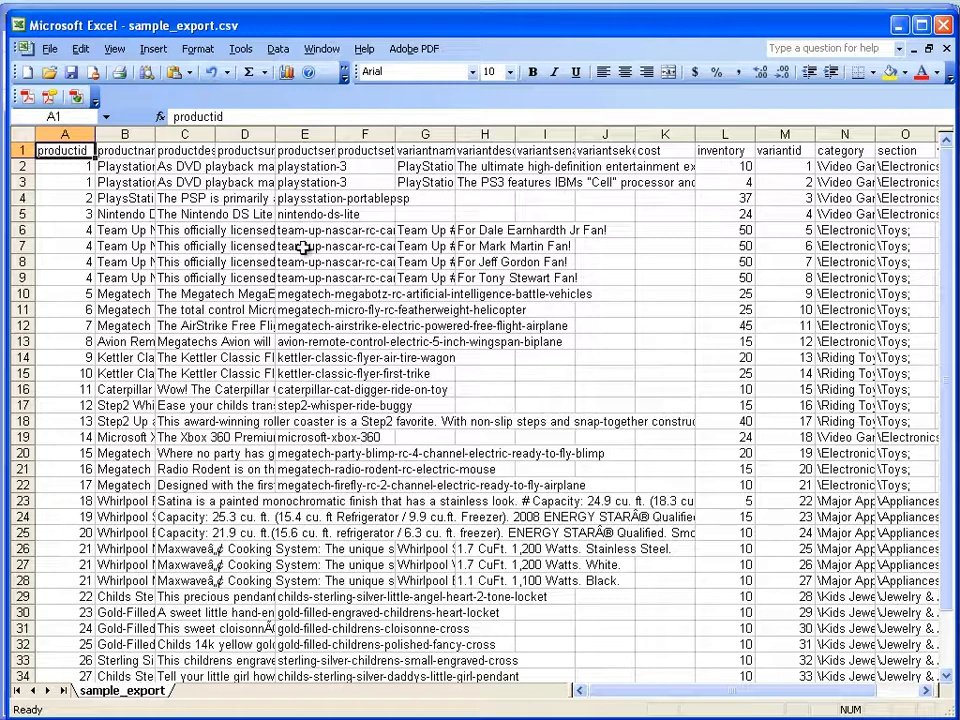
drag(155, 139, 155, 139)
double_click(155, 139)
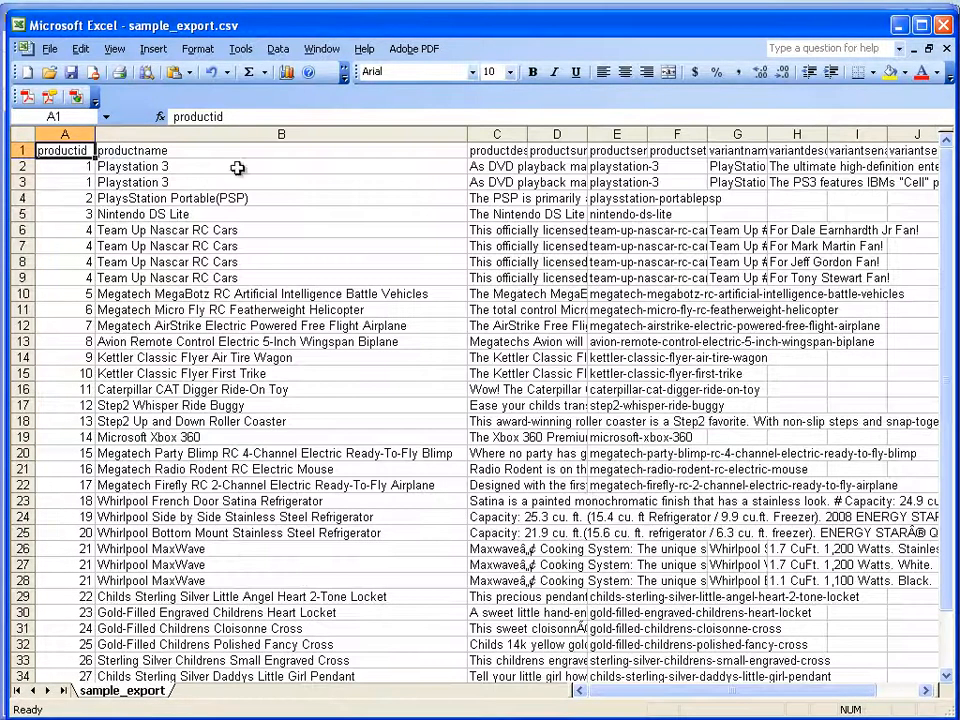
- Add an Action header in cell Q1 of sample_export.csv, beside the vector column
drag(618, 697, 583, 692)
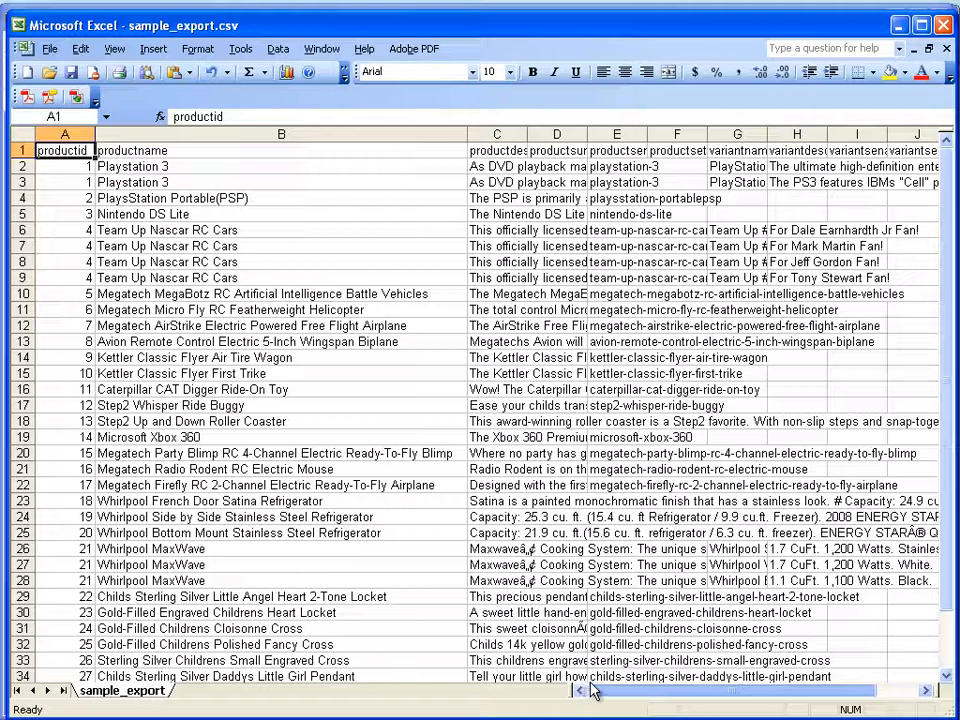
drag(600, 690, 667, 678)
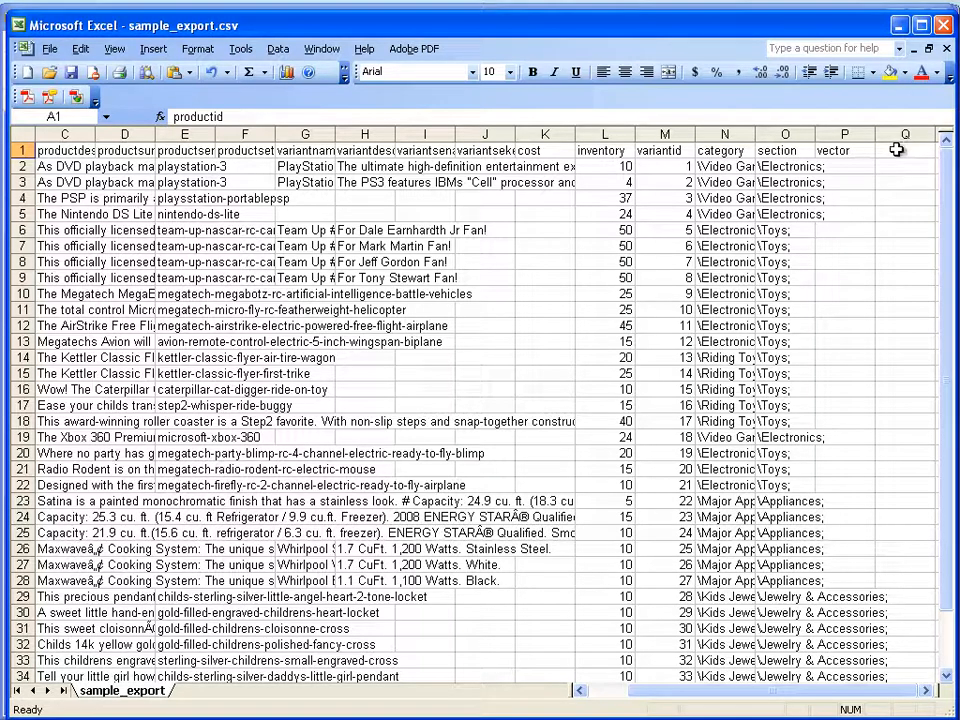
double_click(897, 149)
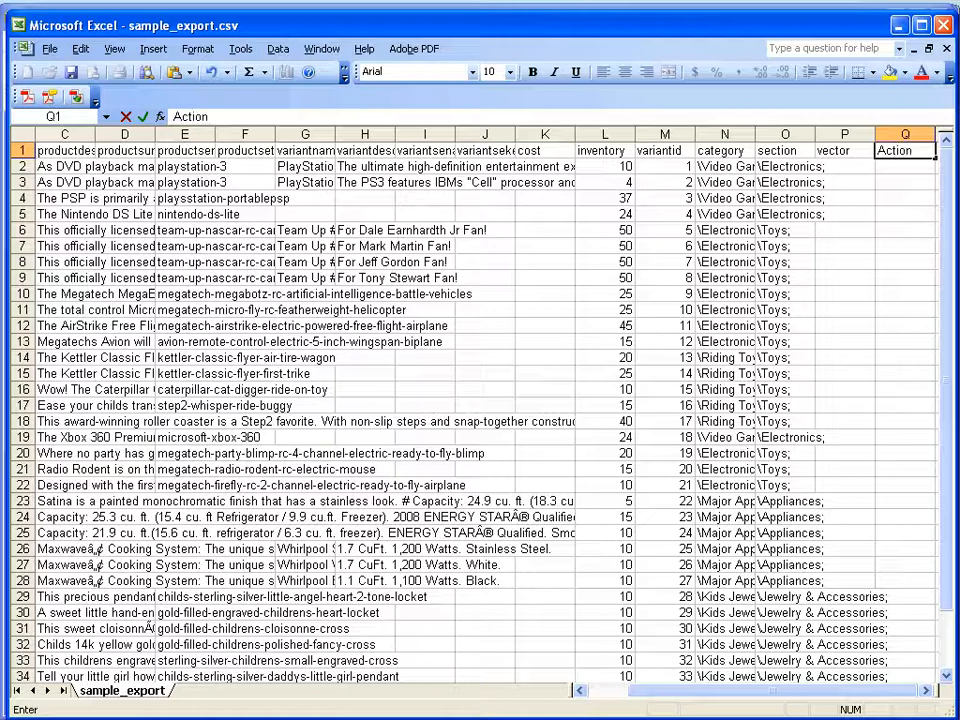
key(alt+Tab)
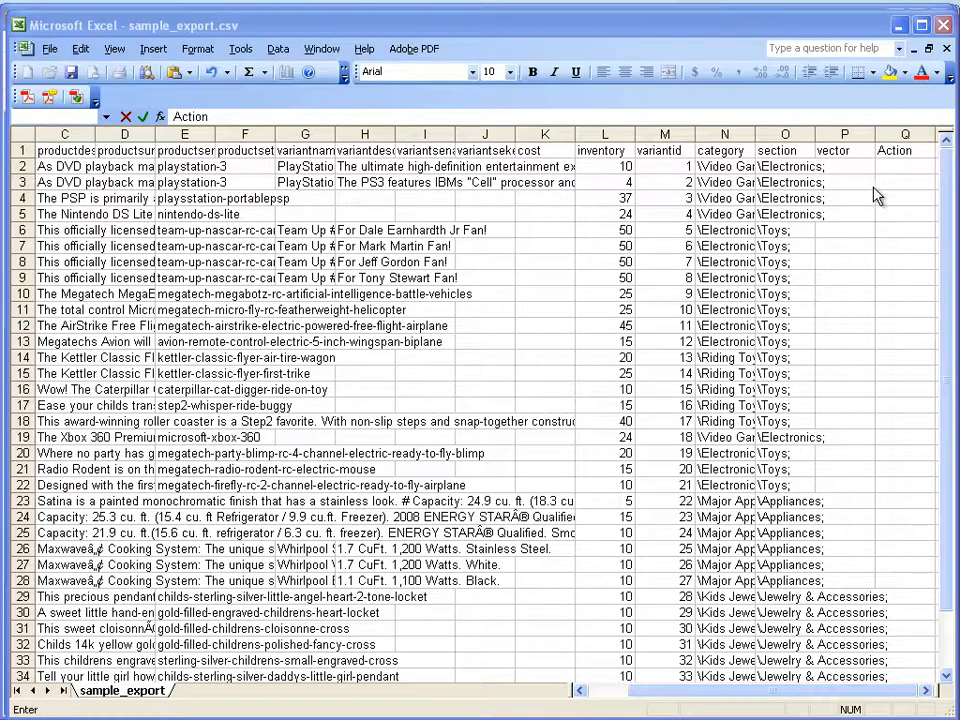
- Enter Update in cell Q2 as the first product row's action and select that cell
click(896, 166)
double_click(898, 166)
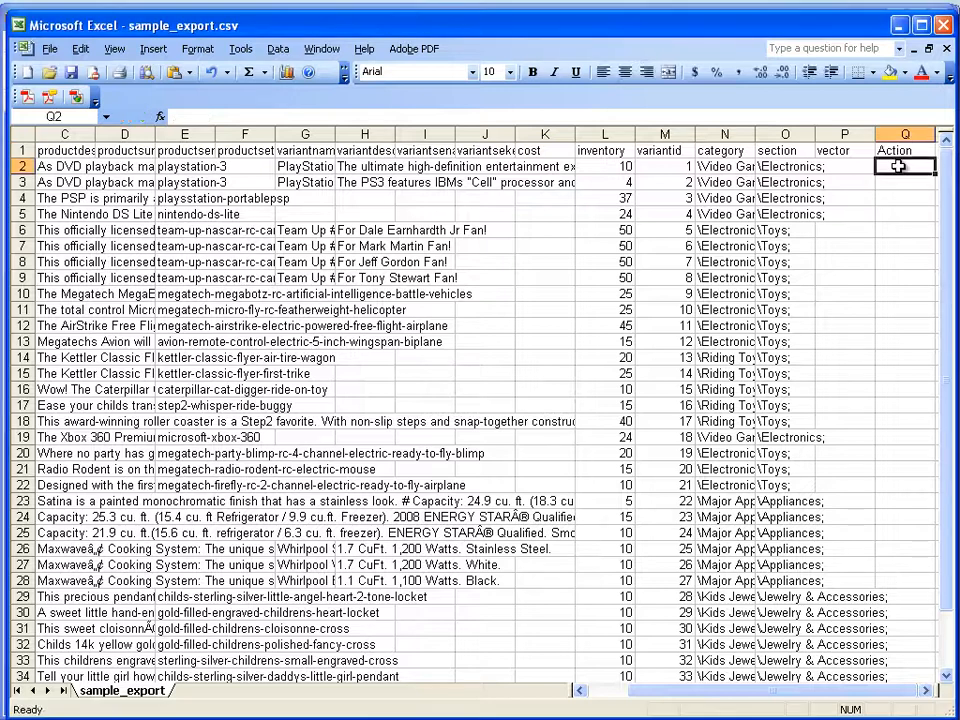
text(Updat)
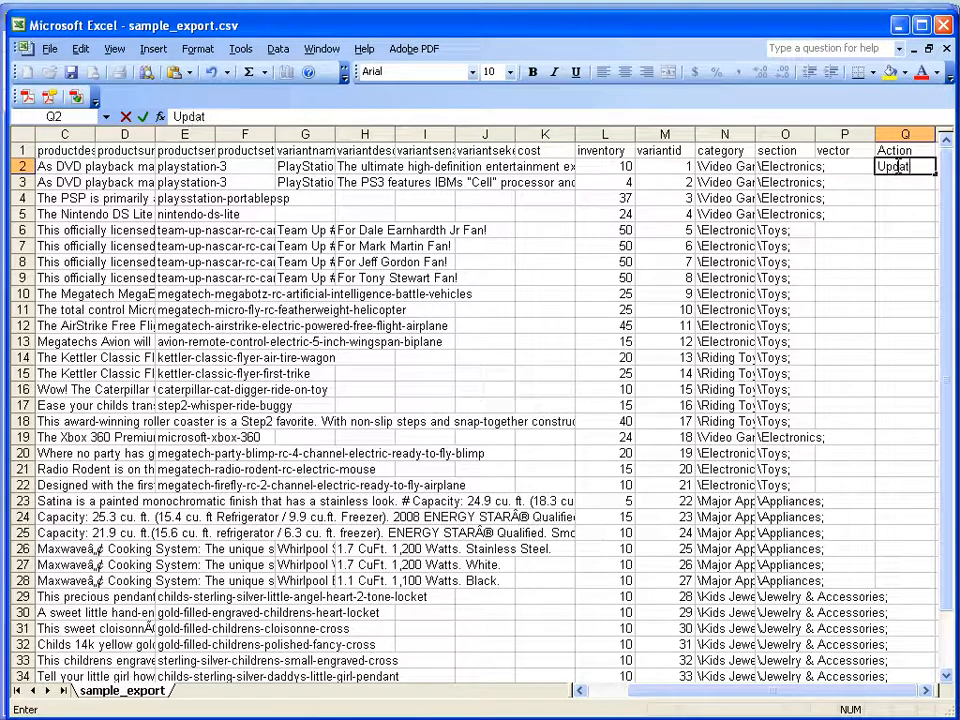
text(e)
click(905, 277)
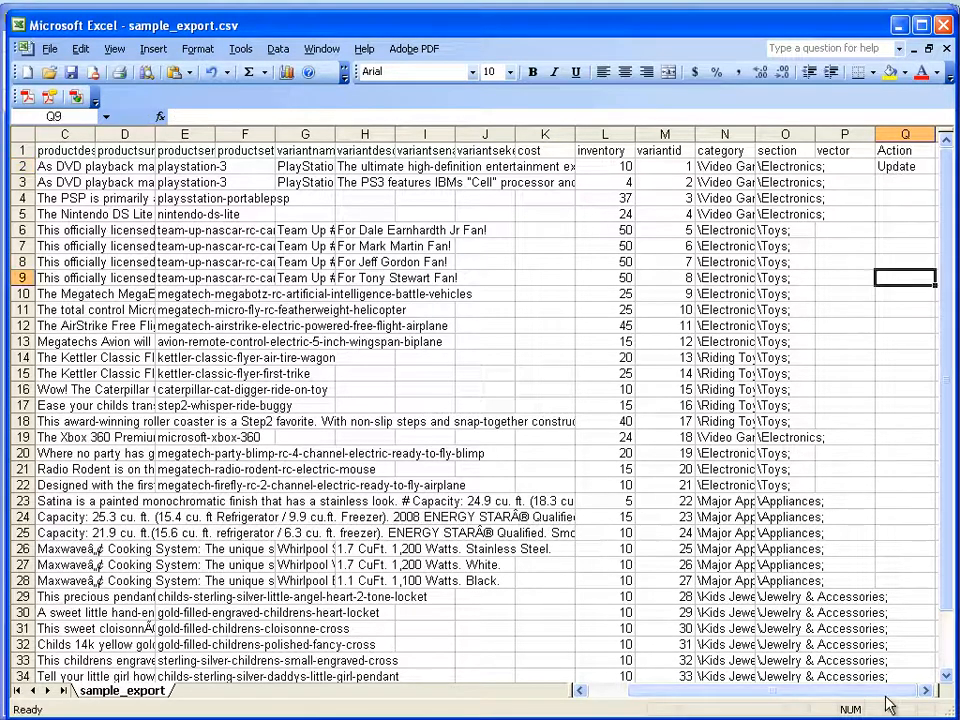
click(926, 168)
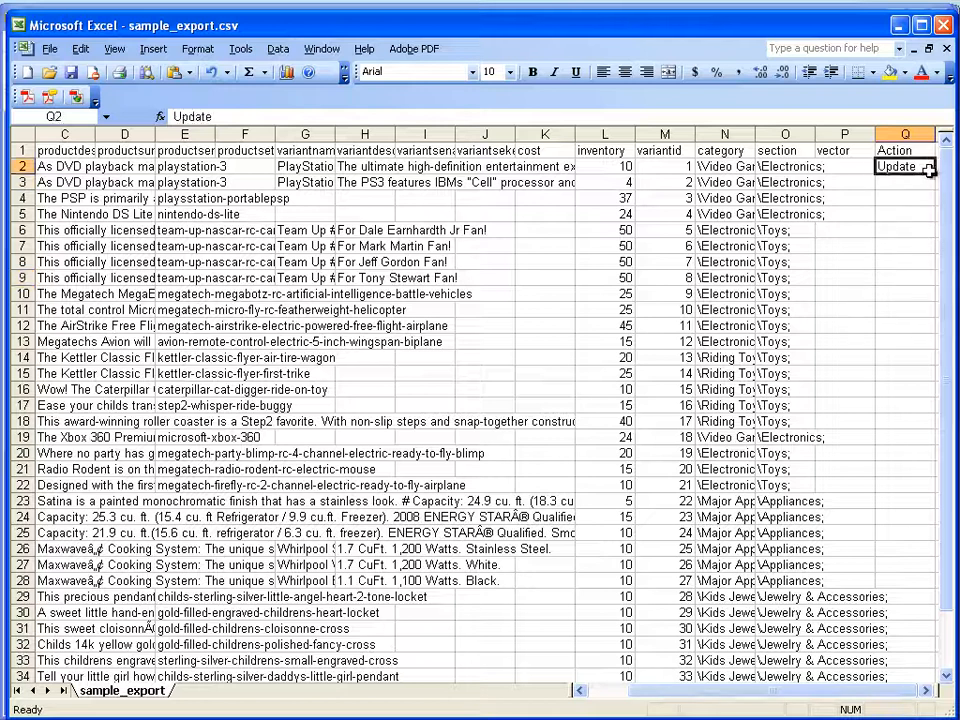
- Fill the Update action down the Action column from cell Q2 through the last product row, row 37
drag(934, 175, 919, 581)
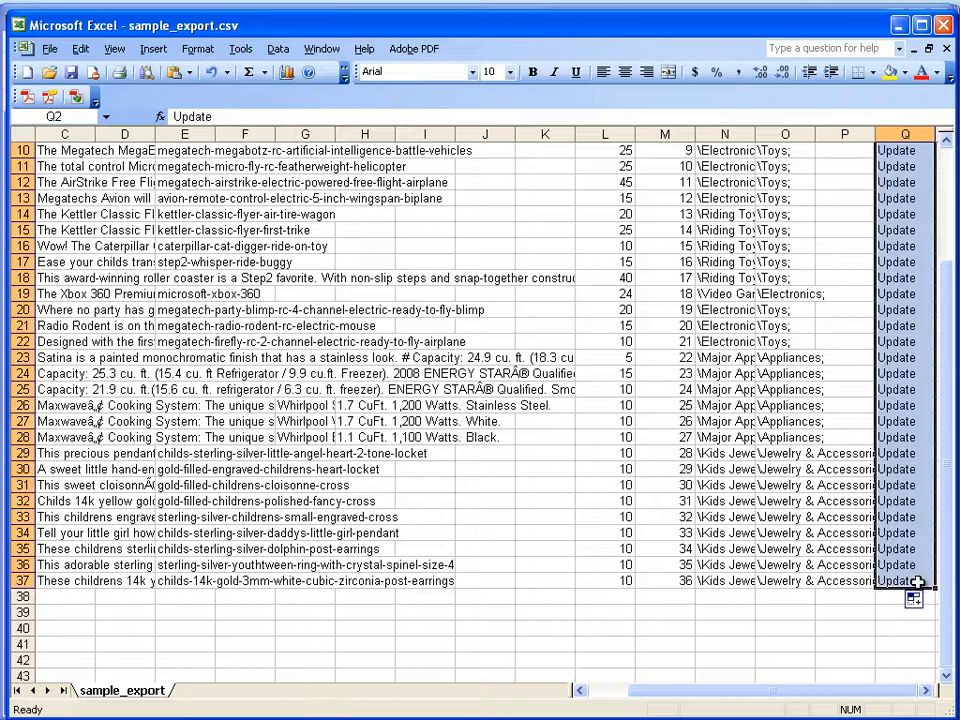
- Autofit the widths of all columns in the sheet, then deselect them
drag(873, 690, 712, 664)
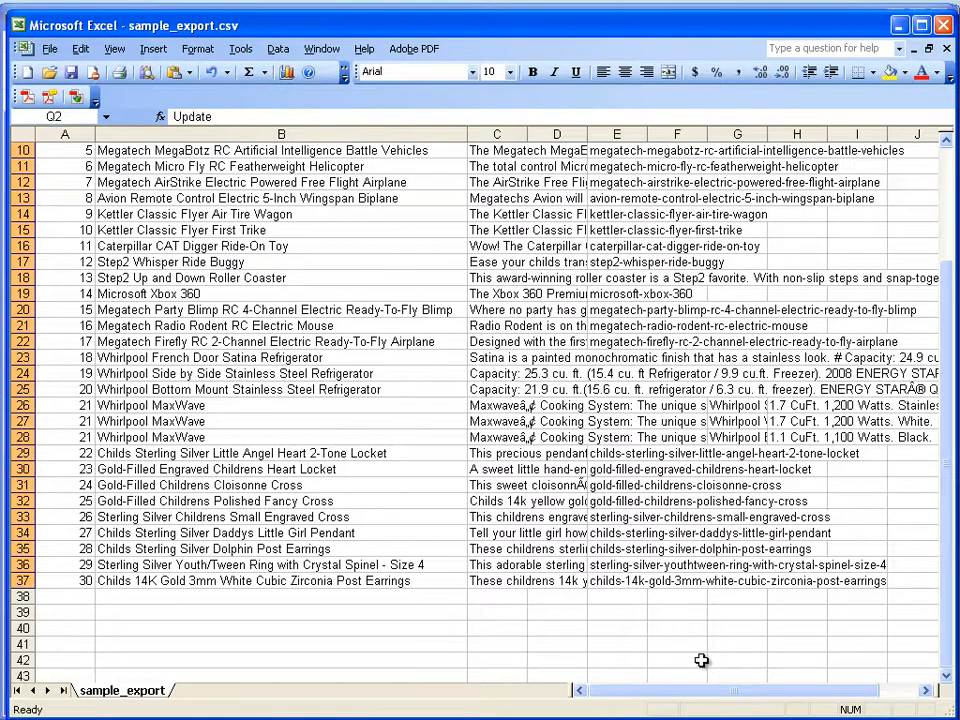
scroll(735, 568, up, 3)
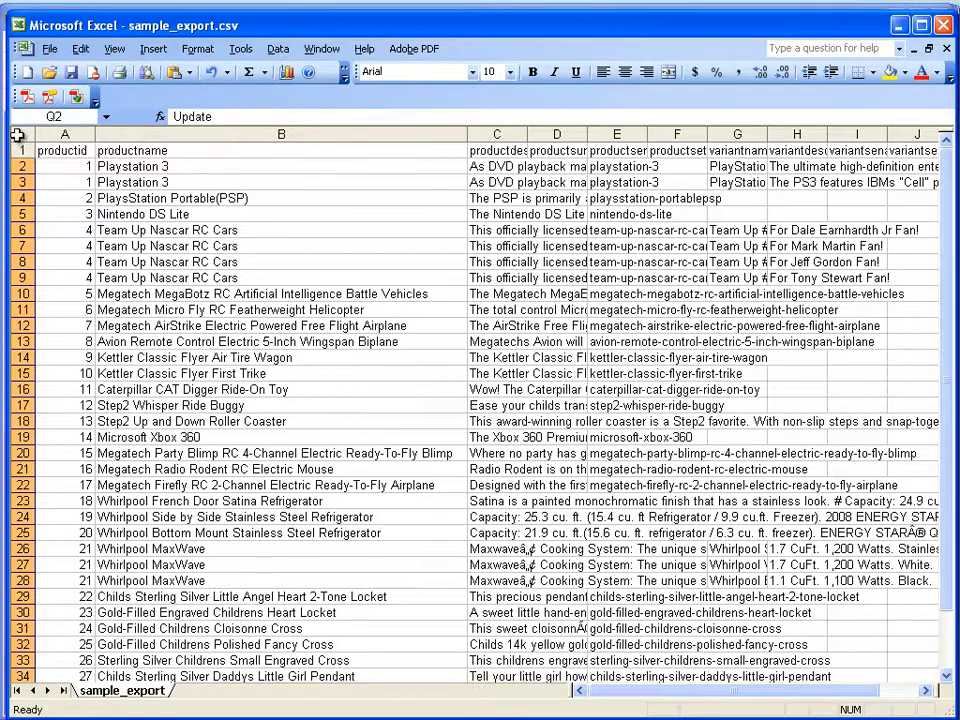
click(64, 134)
click(28, 134)
click(42, 134)
click(24, 134)
double_click(97, 134)
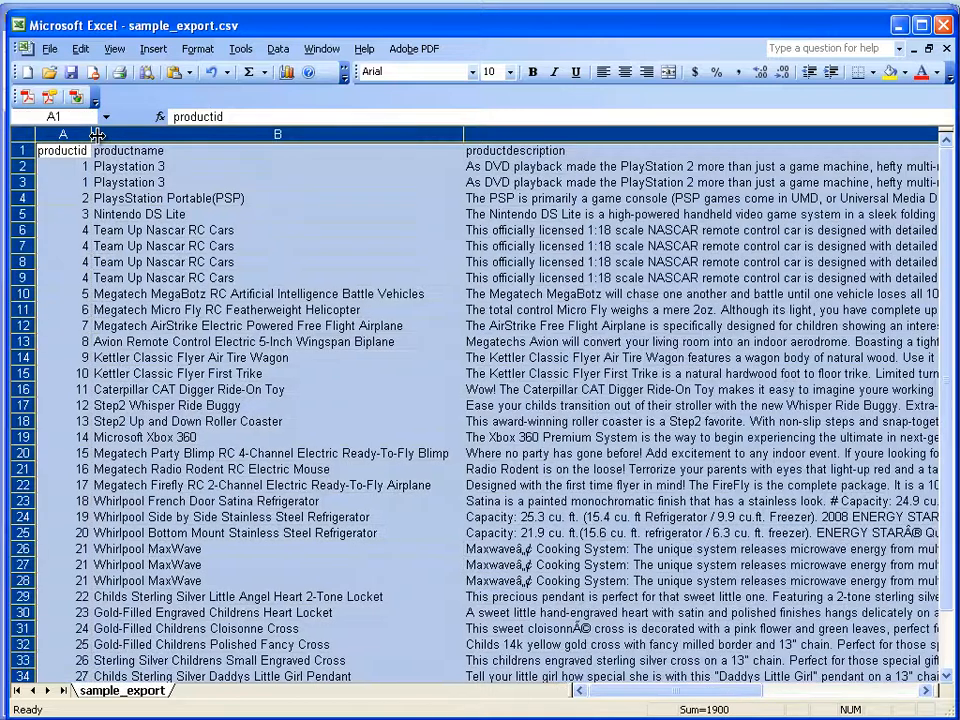
click(273, 263)
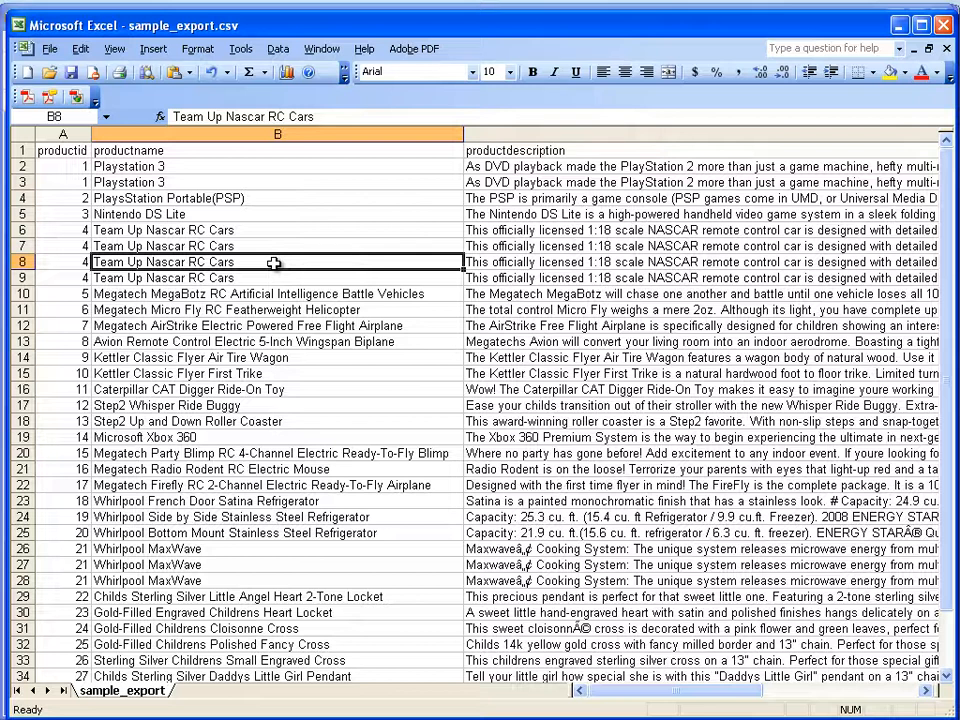
- Examine the two Playstation 3 rows and compare their productid and variantname entries
click(20, 166)
click(23, 198)
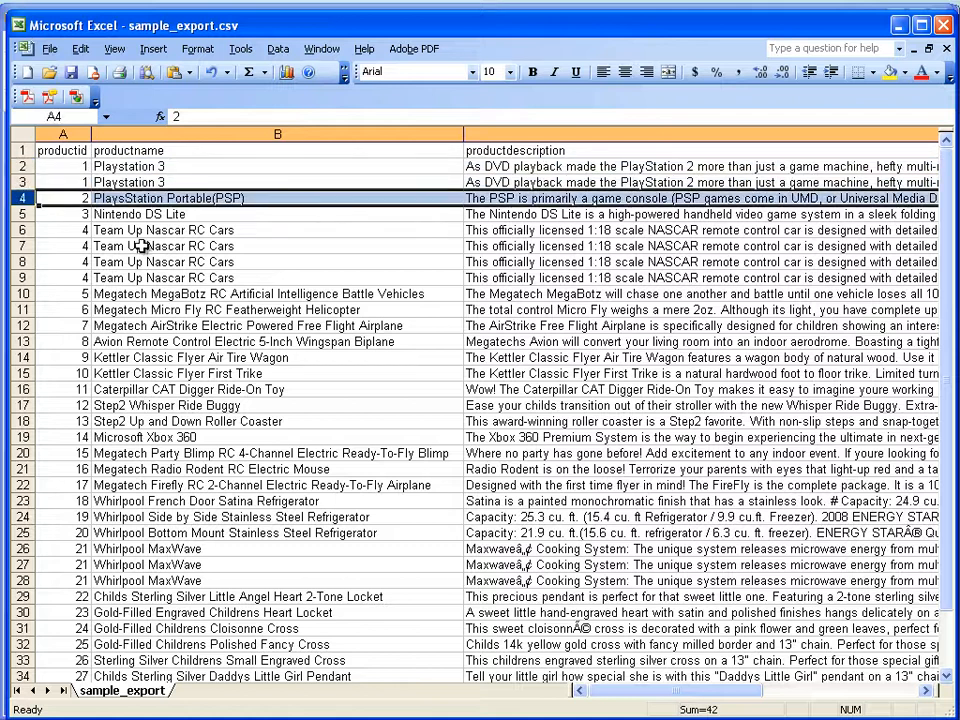
drag(20, 166, 20, 182)
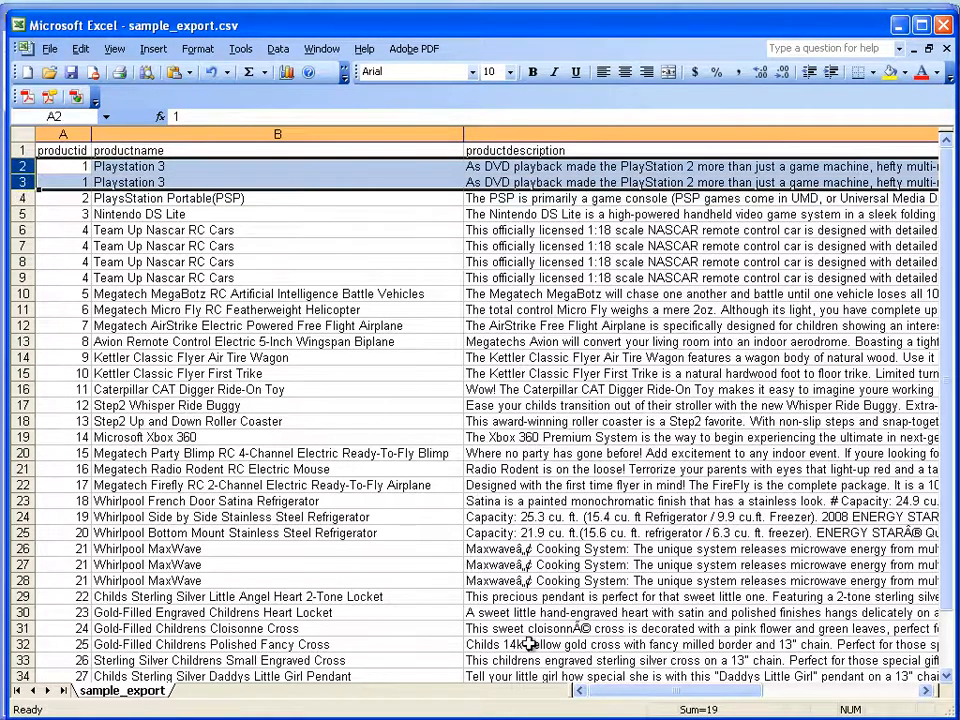
drag(642, 690, 728, 696)
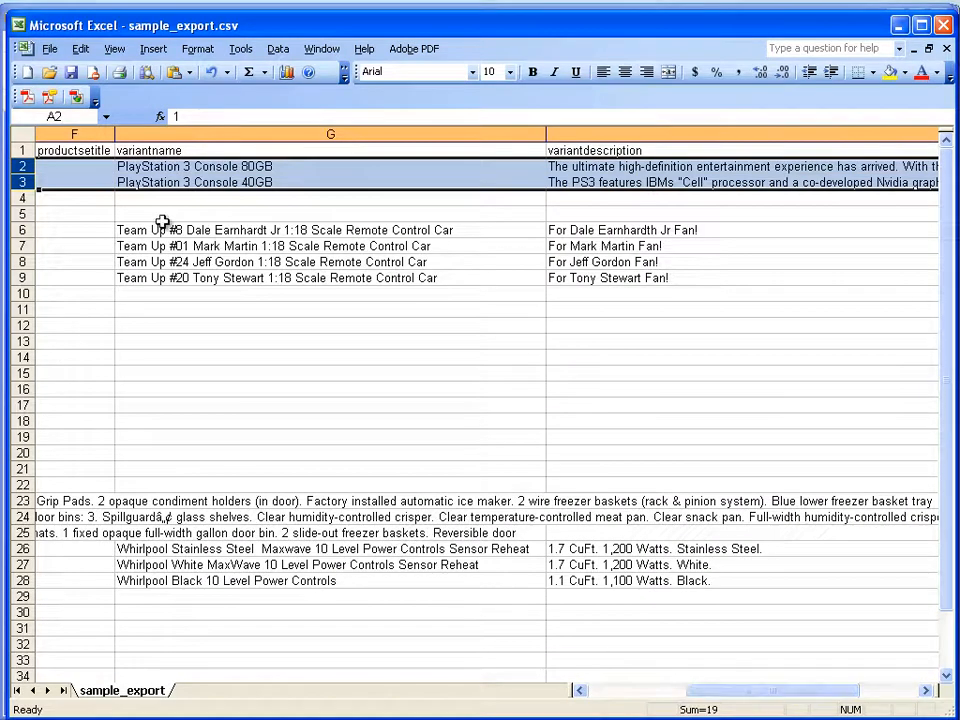
click(288, 166)
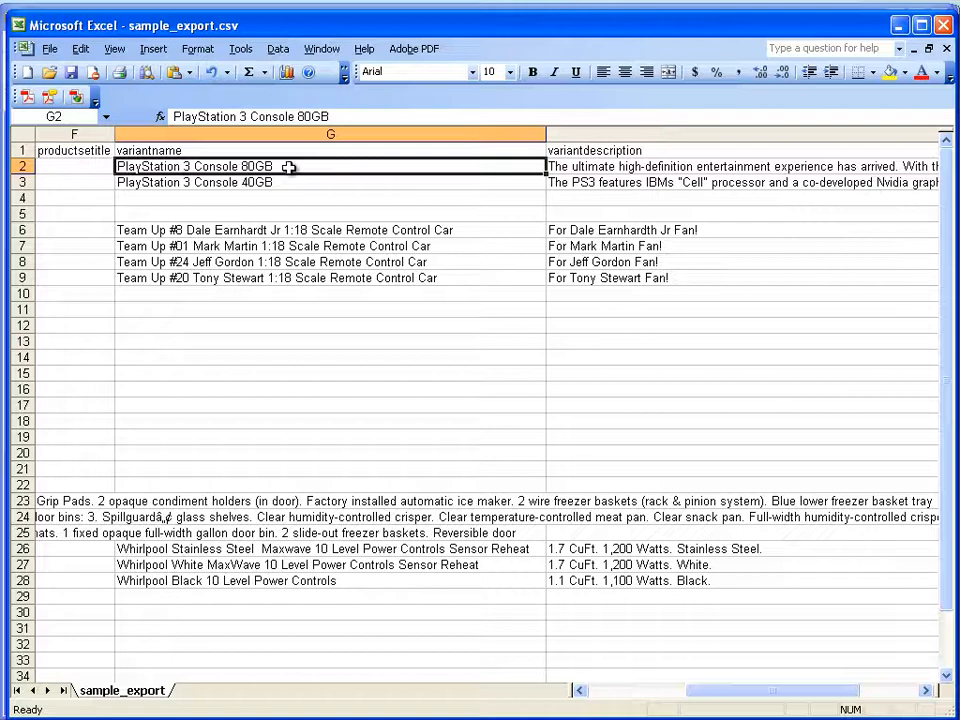
click(272, 184)
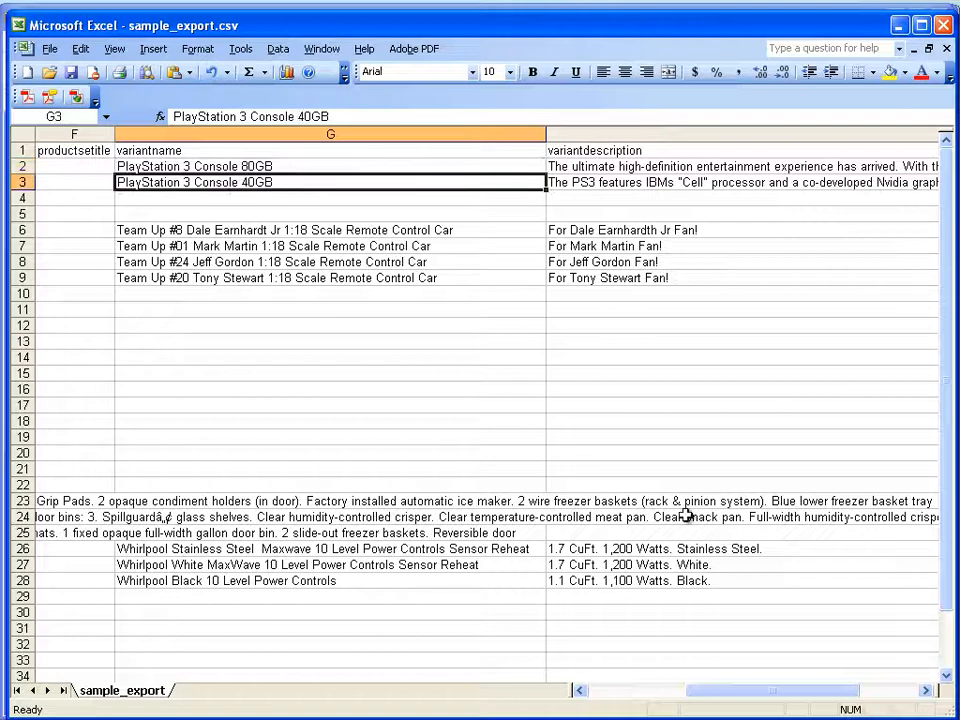
- Examine the four Team Up Nascar RC Cars rows, from their shared productid to their variant names
drag(828, 697, 680, 694)
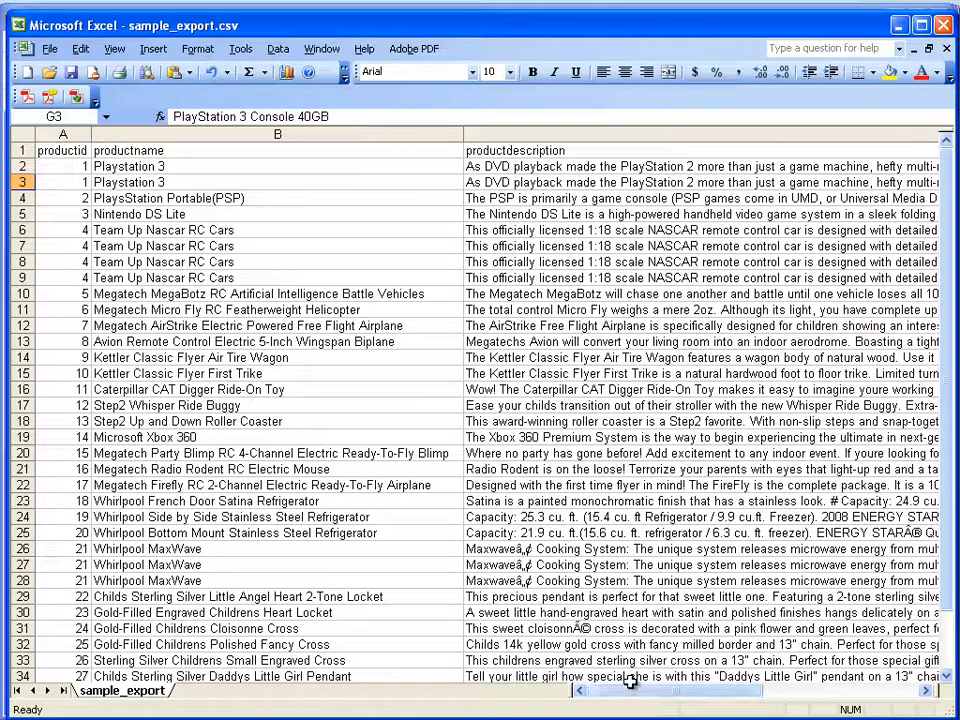
drag(626, 688, 600, 677)
click(18, 231)
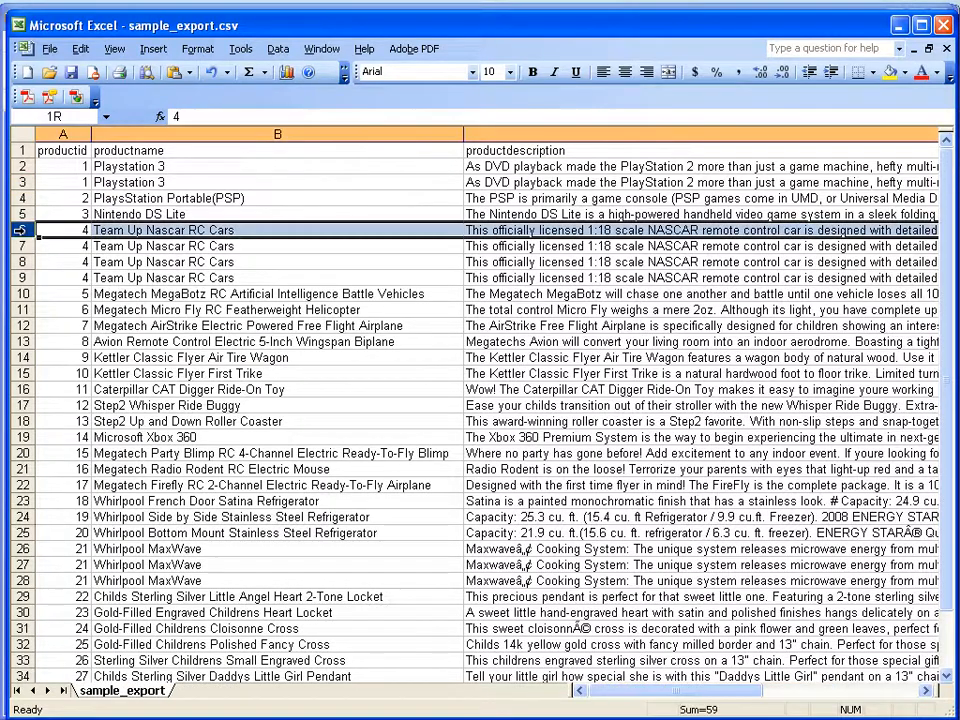
drag(20, 231, 34, 272)
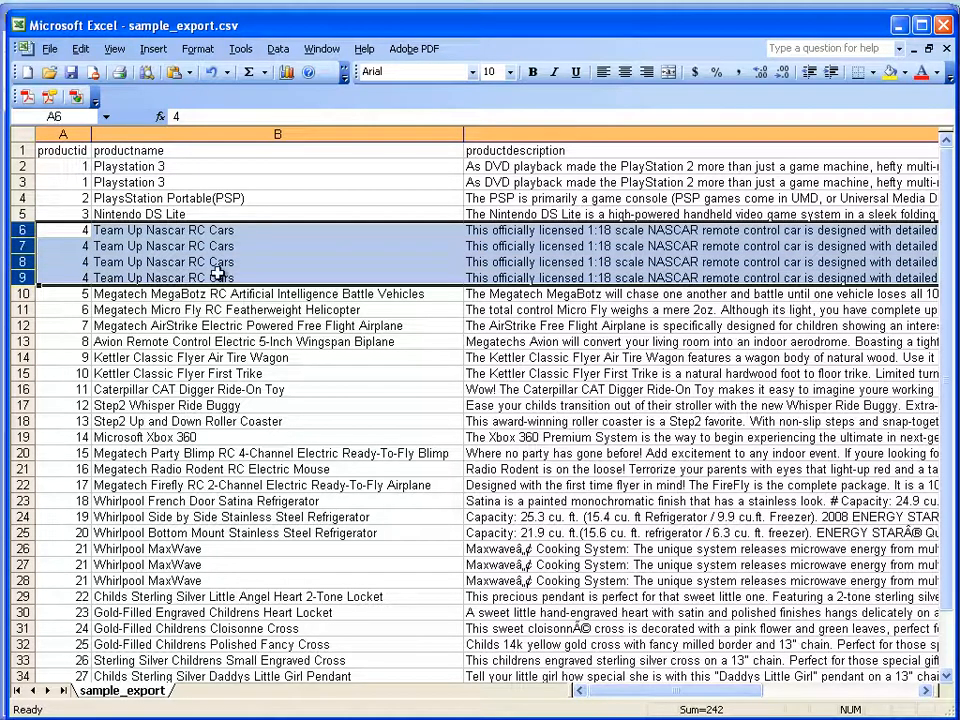
drag(705, 704, 808, 695)
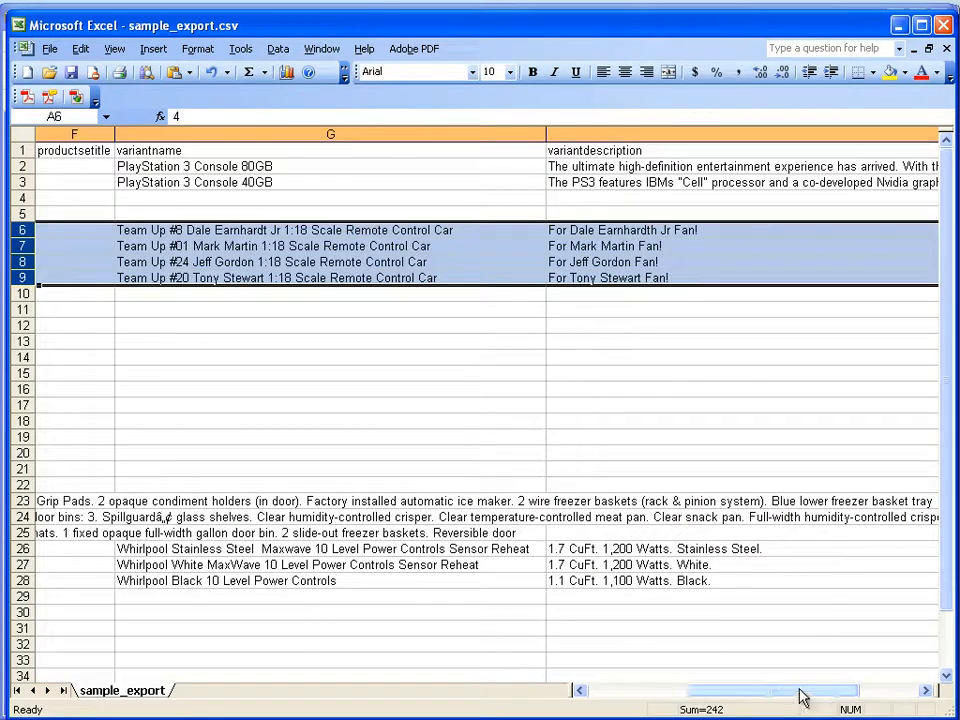
click(355, 293)
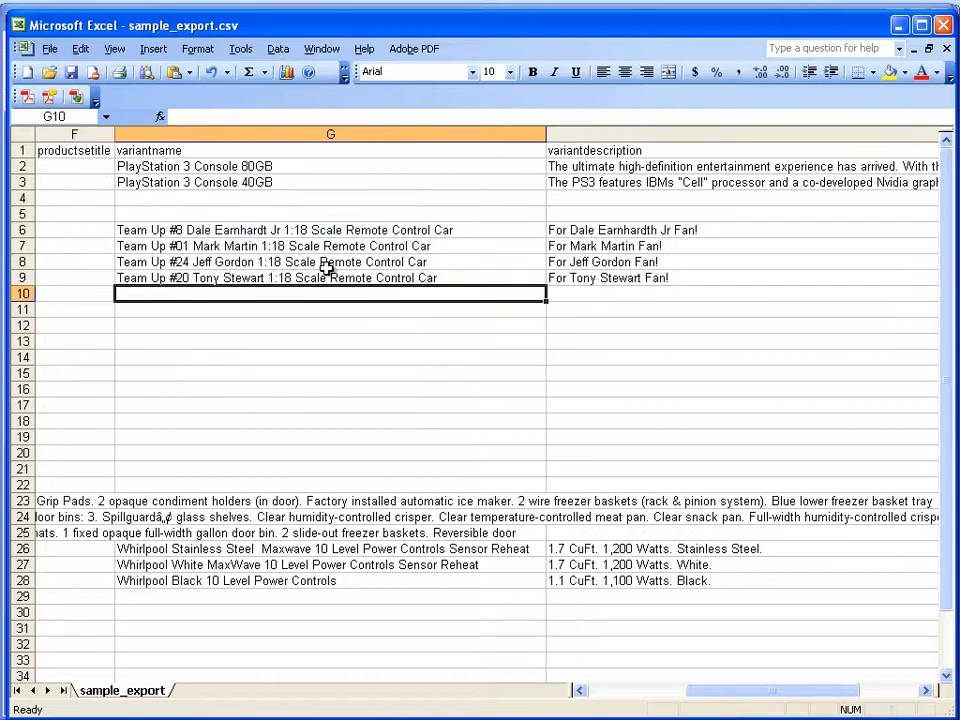
- Delete the product rows 10 through 37, below the Team Up Nascar RC Cars entries
drag(770, 697, 676, 697)
drag(22, 293, 22, 662)
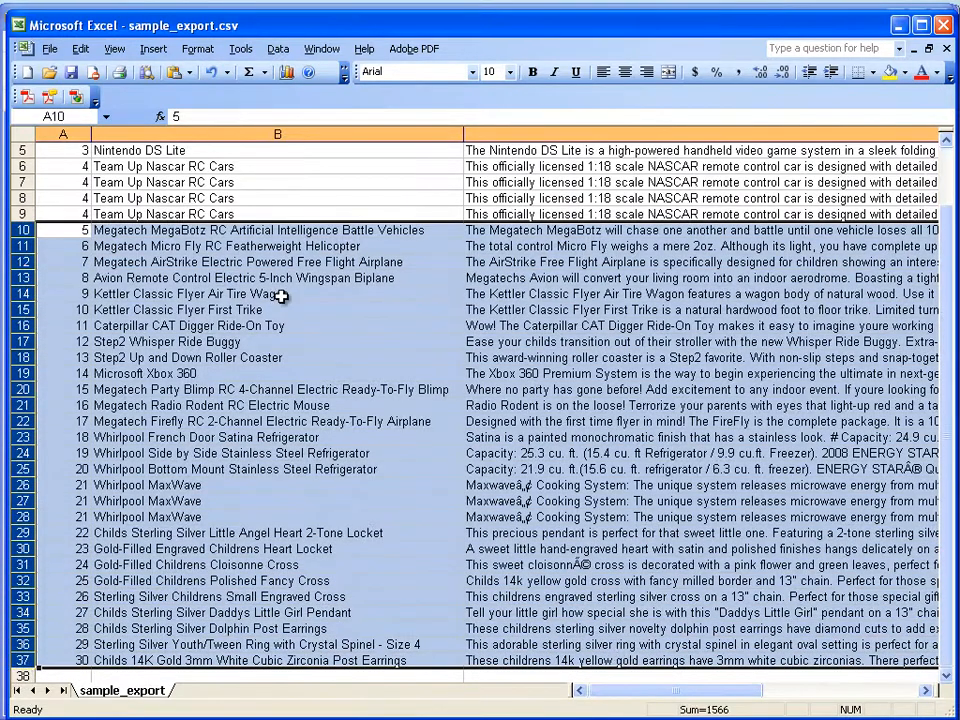
right_click(237, 253)
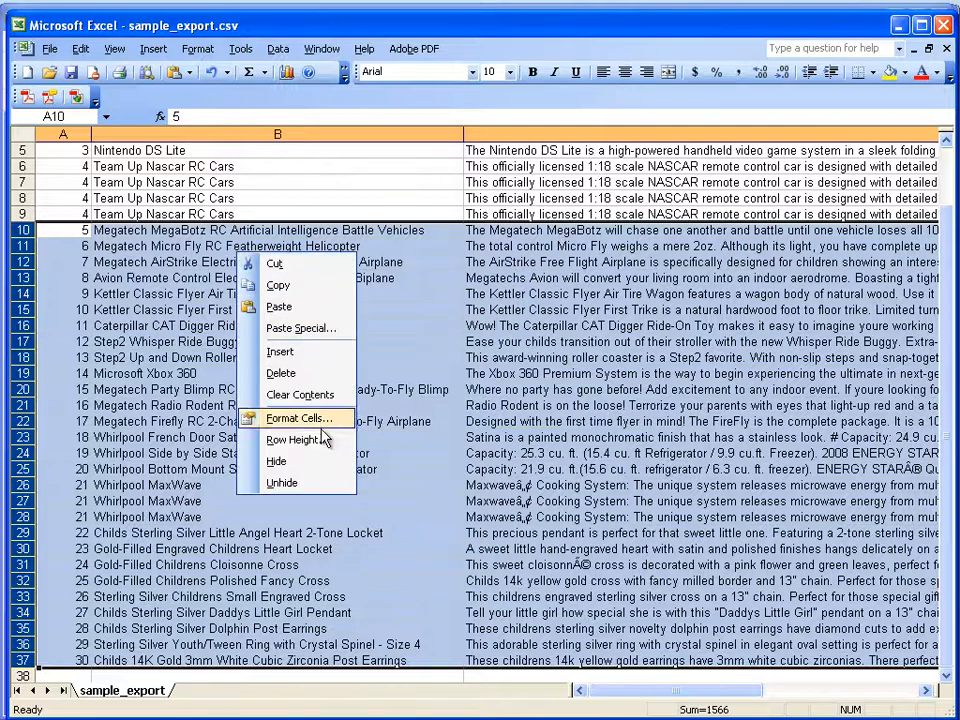
click(291, 372)
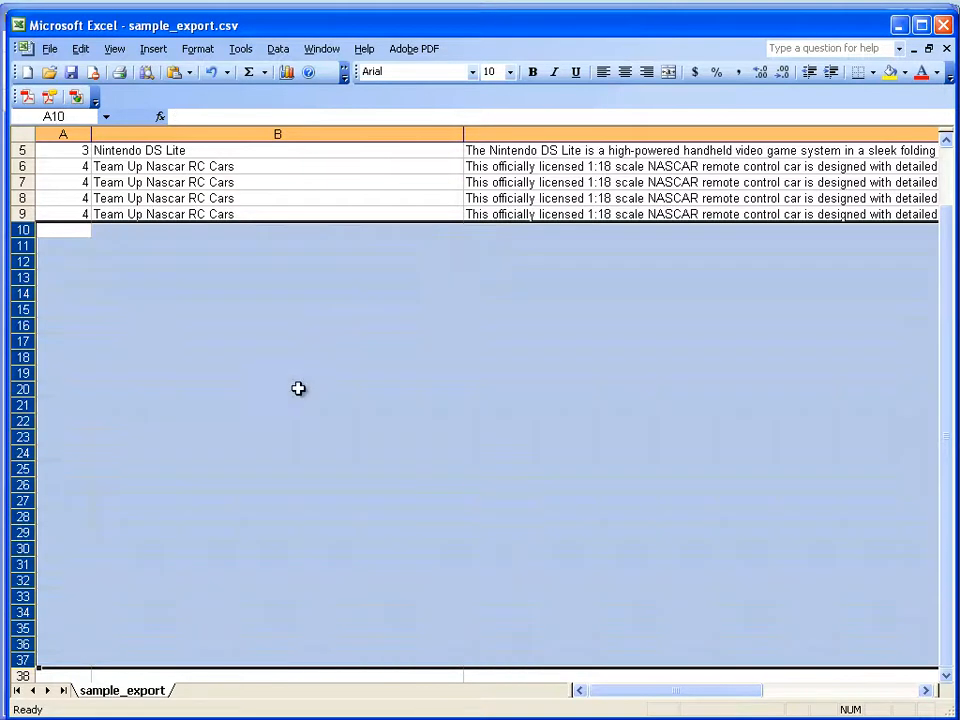
click(302, 324)
- Replace the category in cell N2 with Test Cat and fill it down through row 9
scroll(330, 400, up, 2)
drag(604, 692, 778, 681)
click(454, 166)
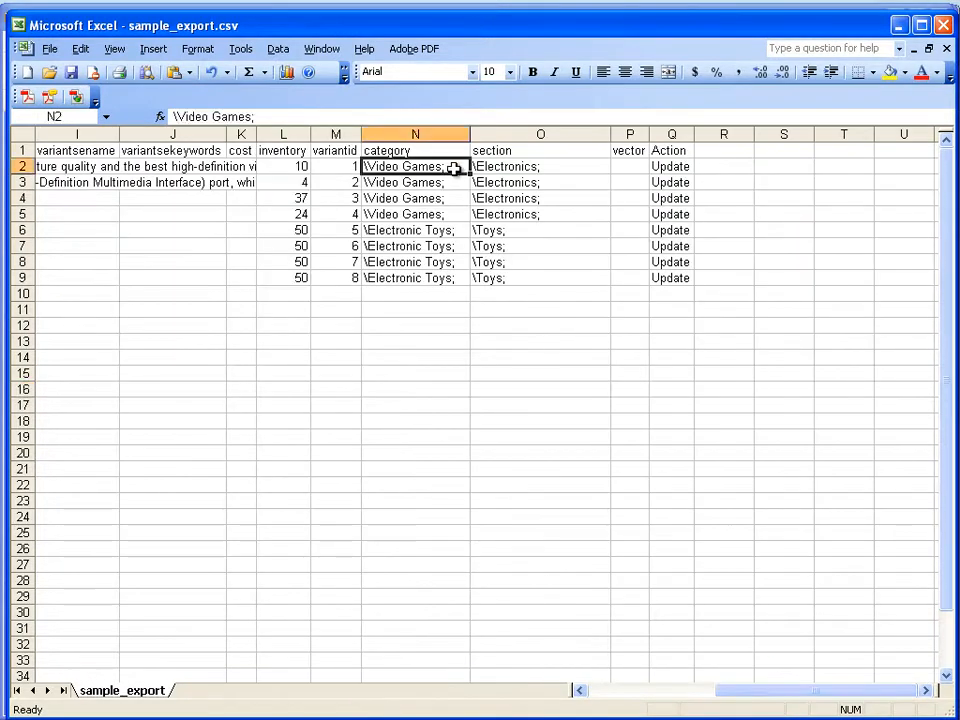
double_click(459, 166)
drag(459, 166, 361, 150)
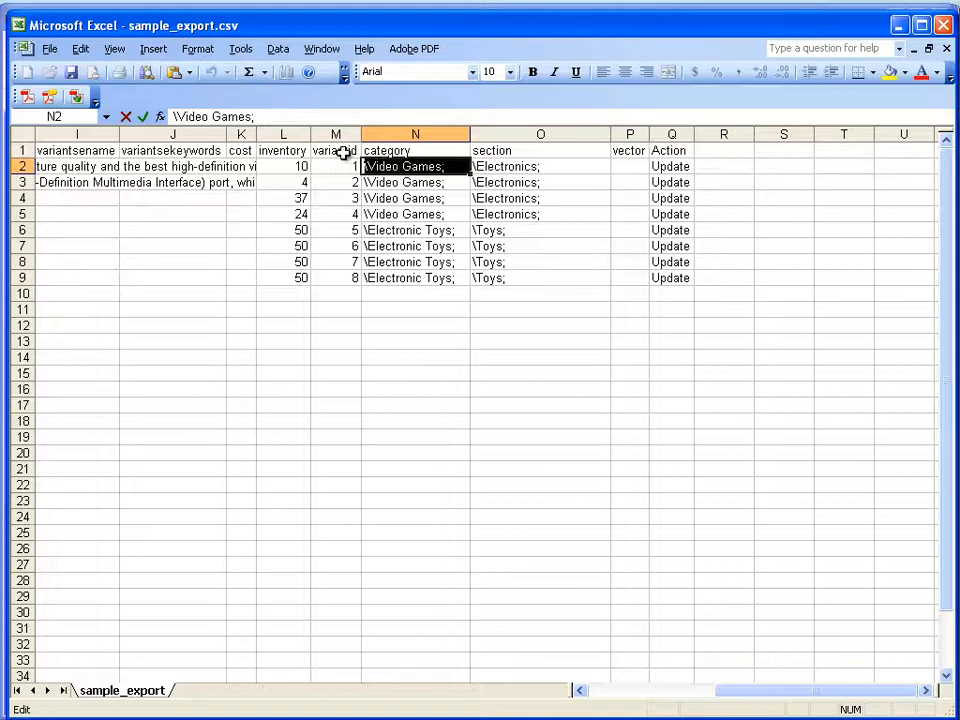
text(Test Cat)
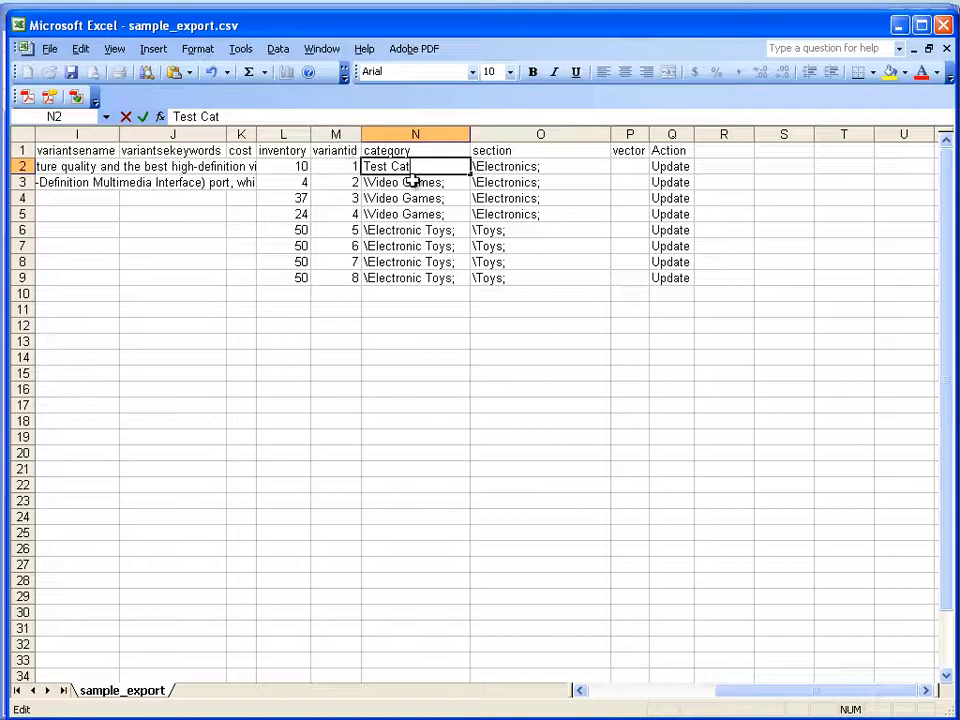
click(428, 202)
click(438, 167)
drag(471, 175, 470, 287)
- Replace the section in cell O2 with Test Section and fill it down through row 9
double_click(553, 167)
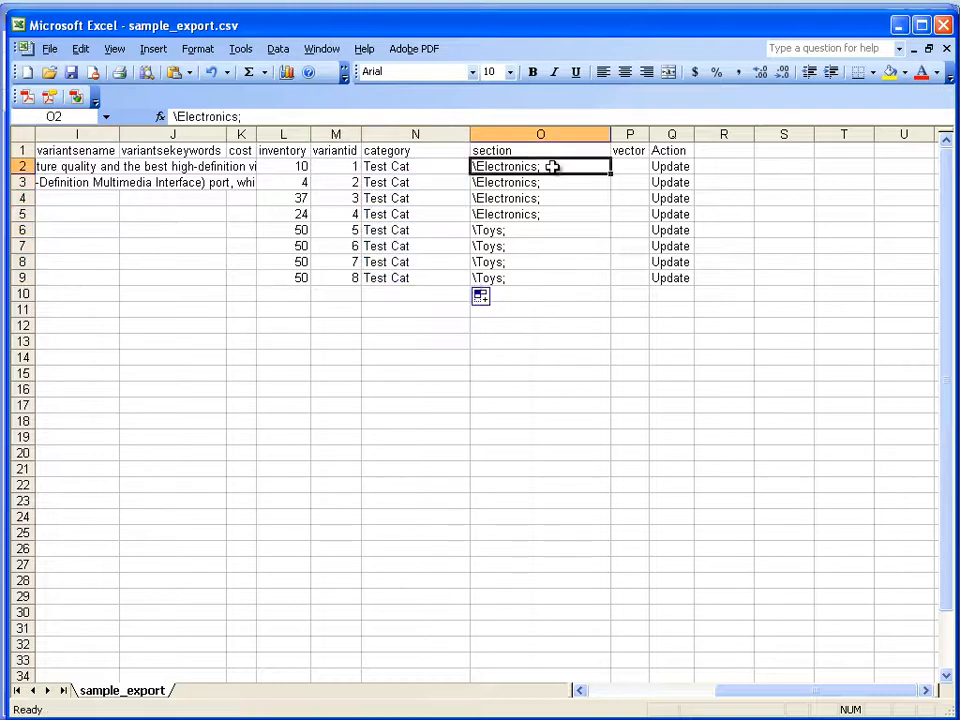
drag(553, 167, 450, 165)
text(Test Section)
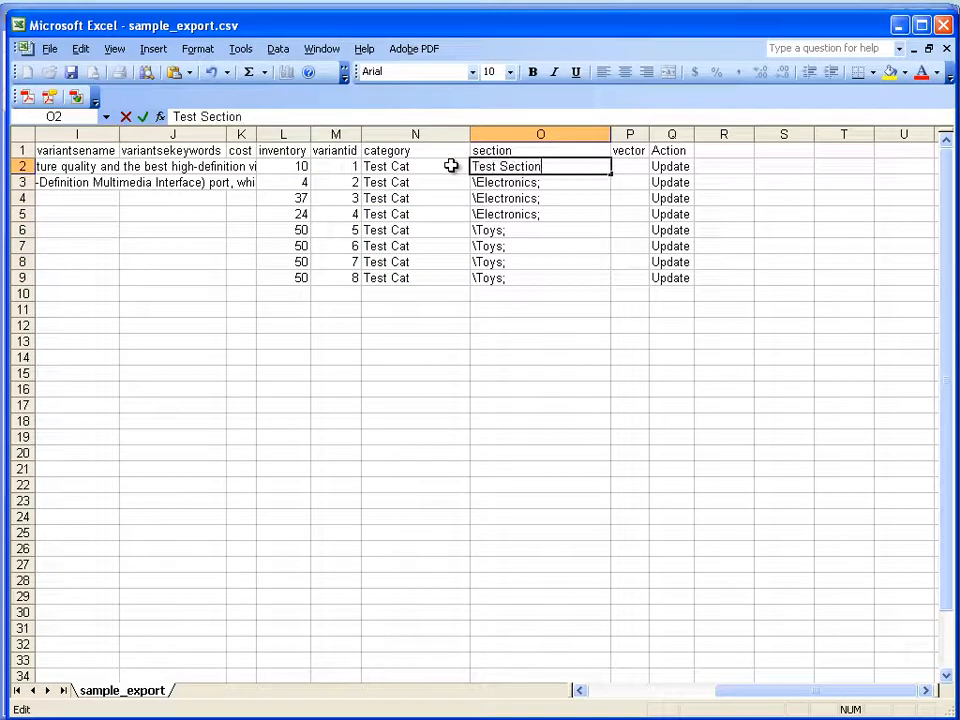
click(581, 243)
click(598, 168)
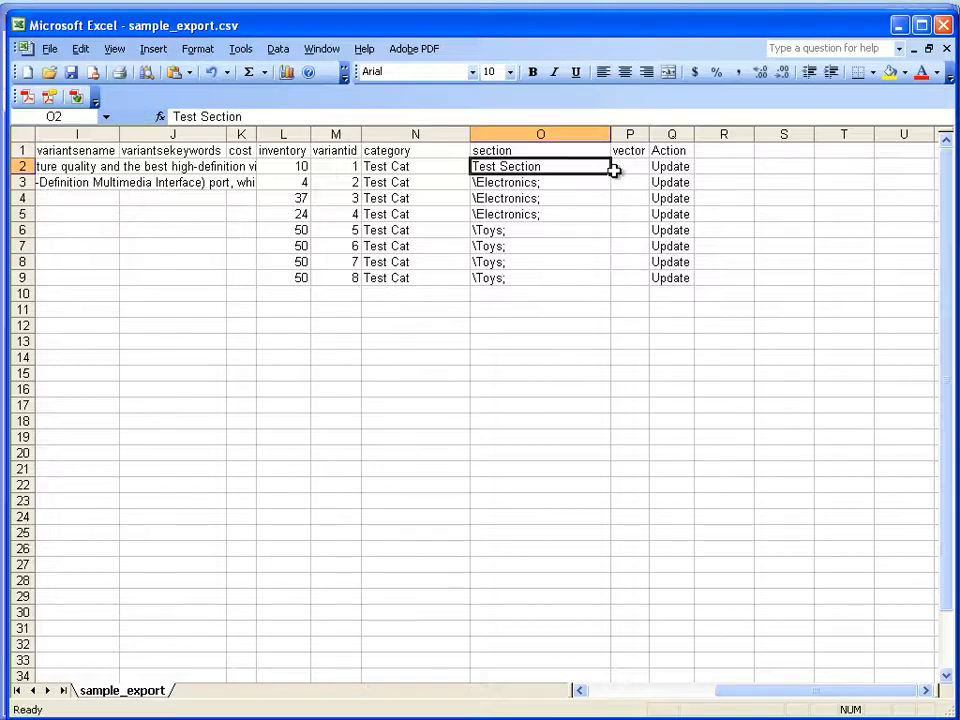
drag(611, 176, 597, 285)
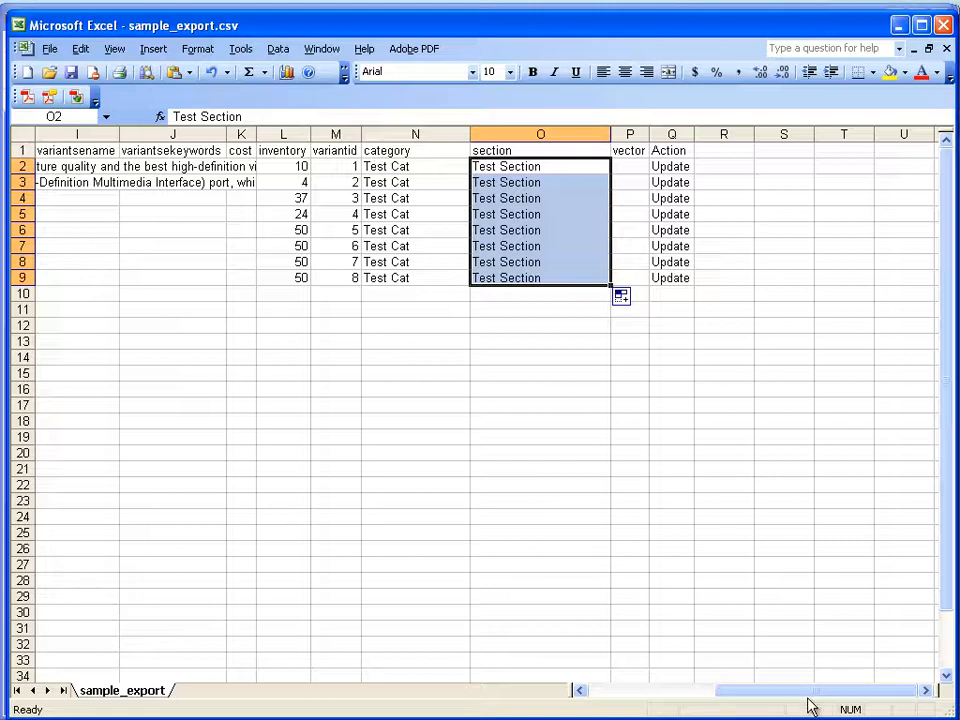
- Delete the productname, productdescription, productsummary and productsename columns beside productid
drag(801, 692, 648, 670)
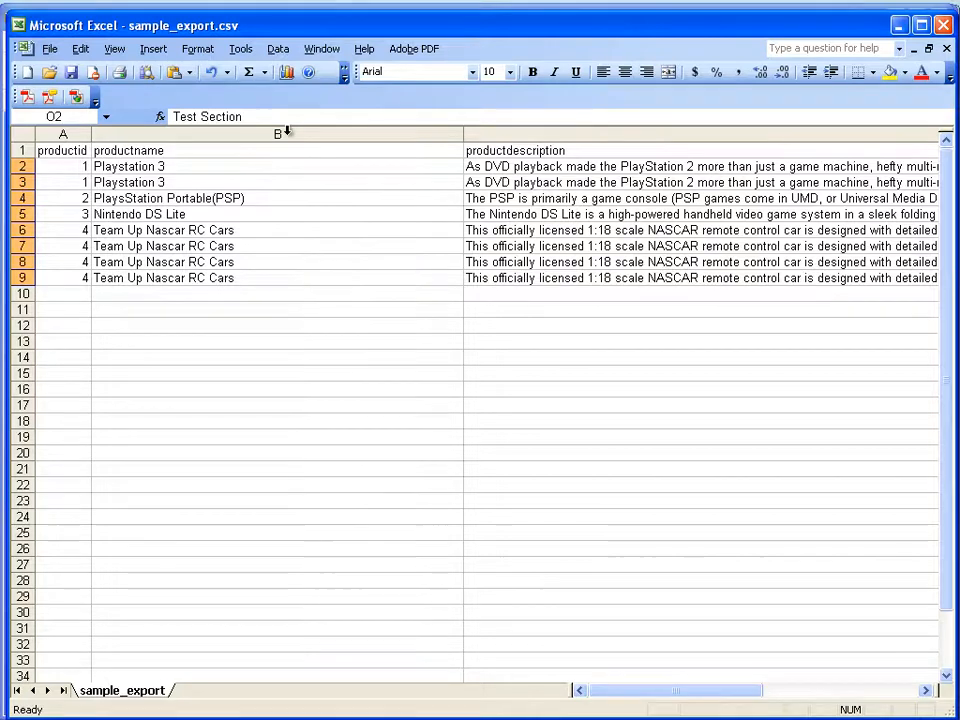
drag(285, 133, 542, 131)
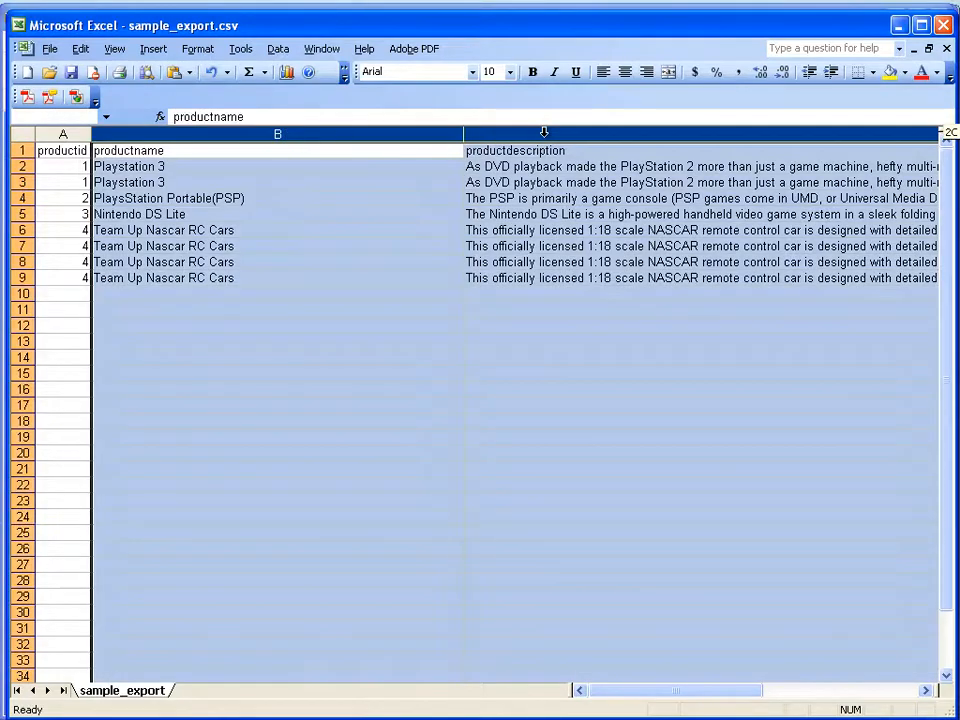
right_click(546, 146)
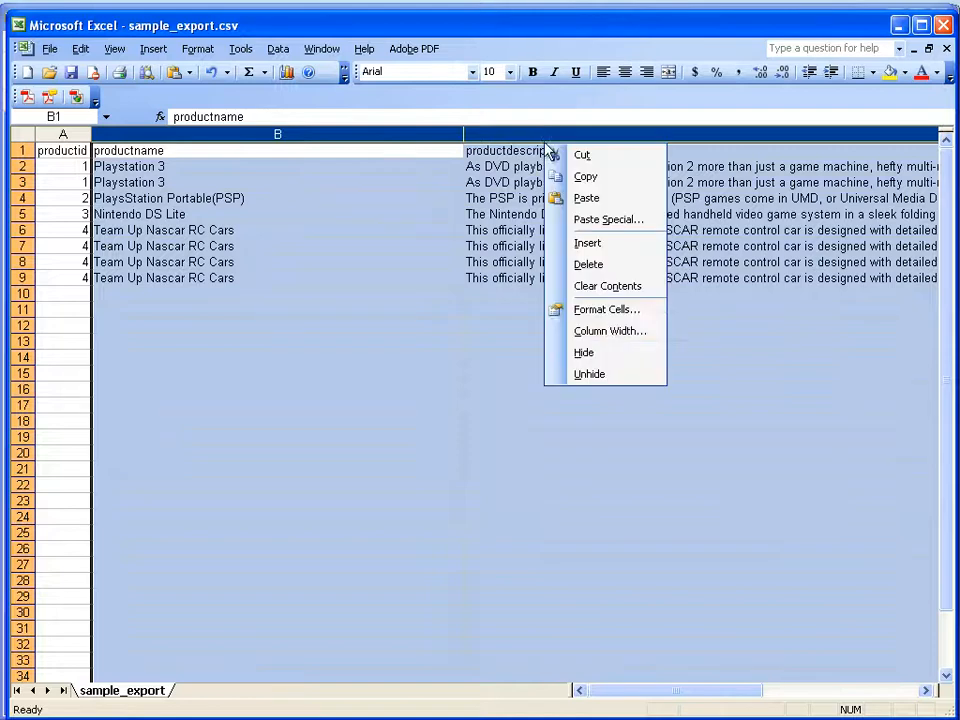
click(608, 266)
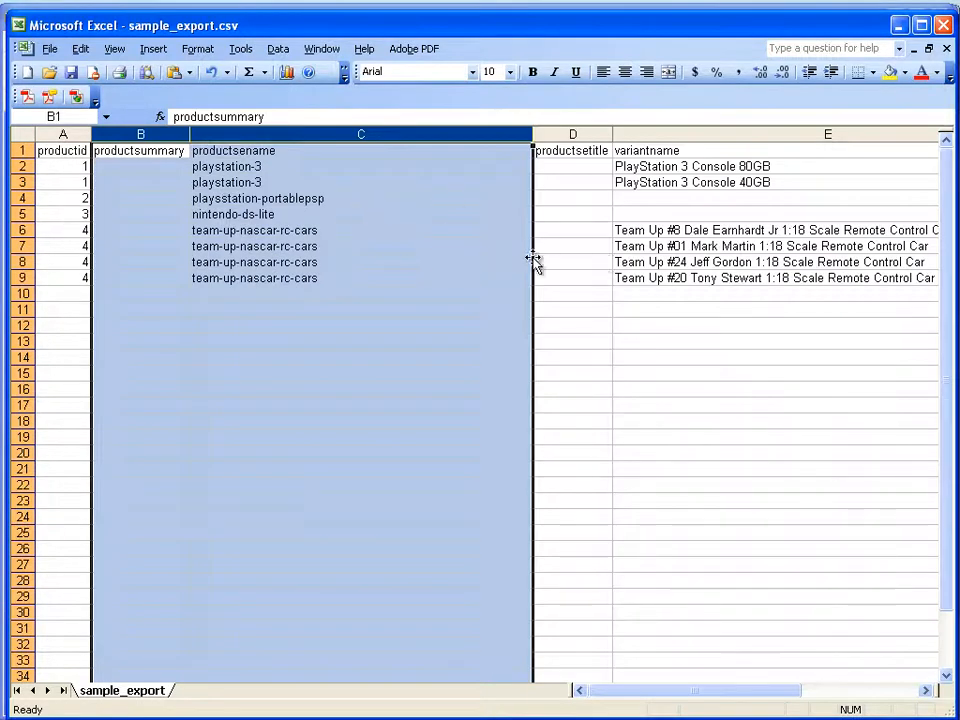
right_click(367, 141)
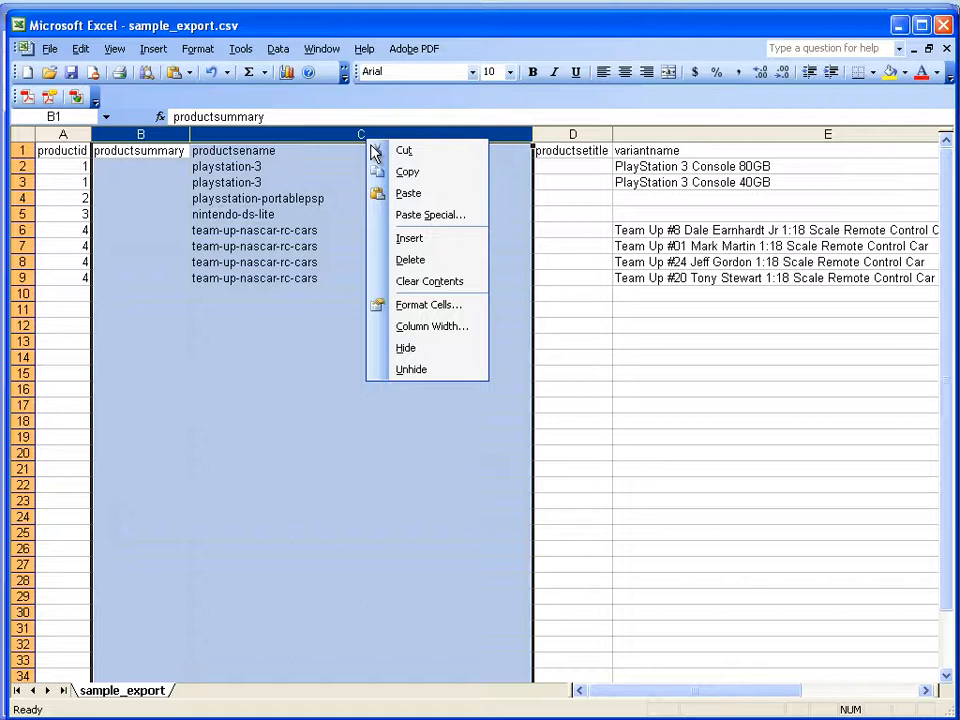
click(420, 262)
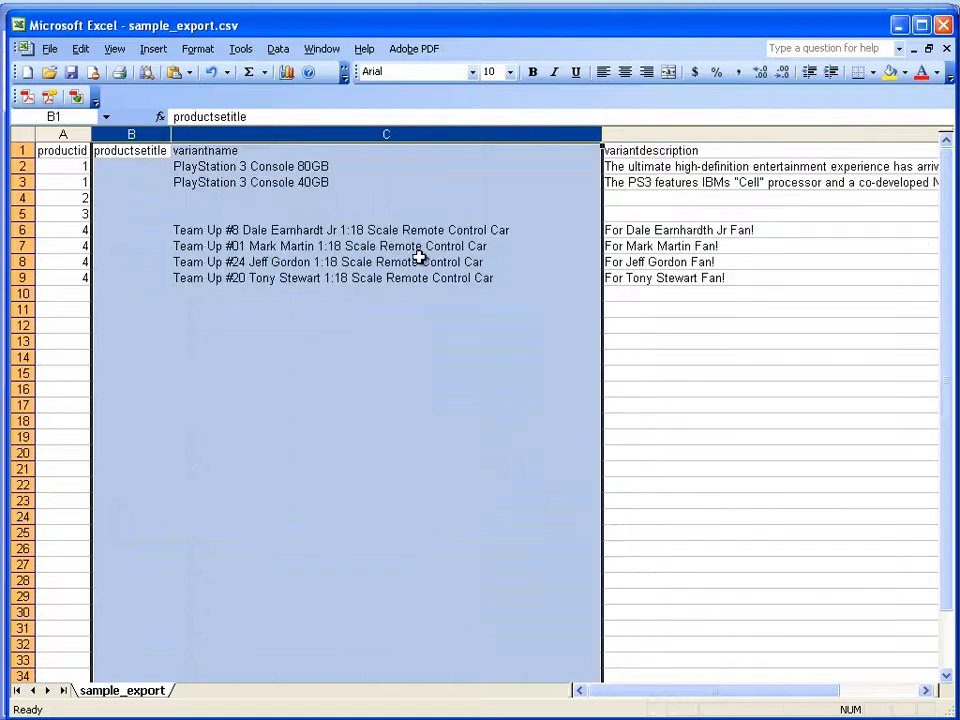
- Delete the variantname column only, keeping the neighbouring productsetitle column
click(600, 373)
click(363, 133)
right_click(363, 133)
click(415, 194)
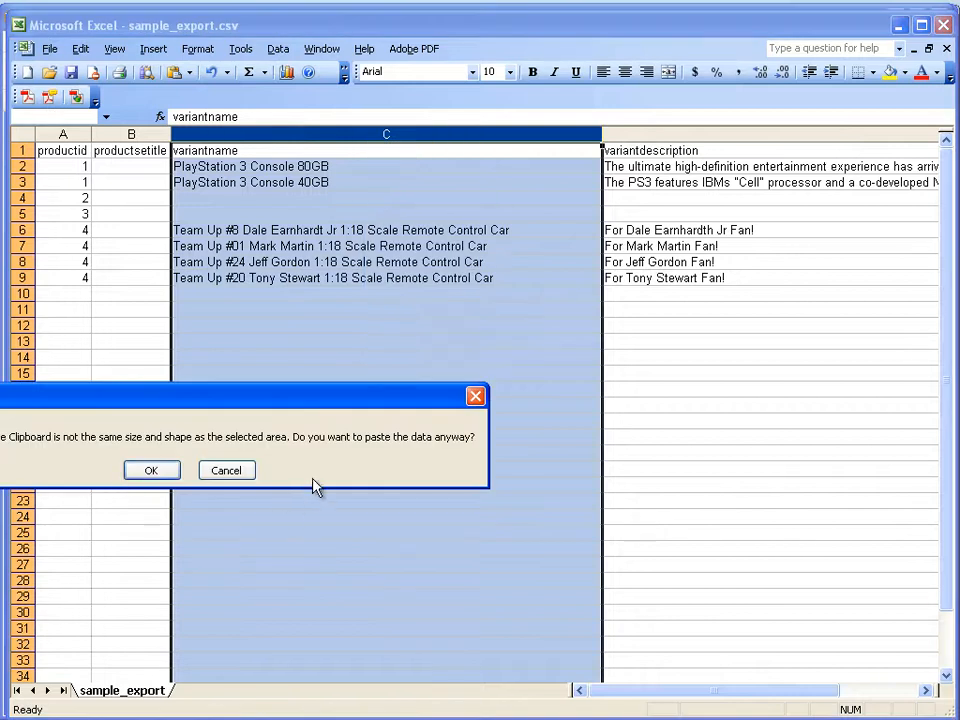
click(237, 471)
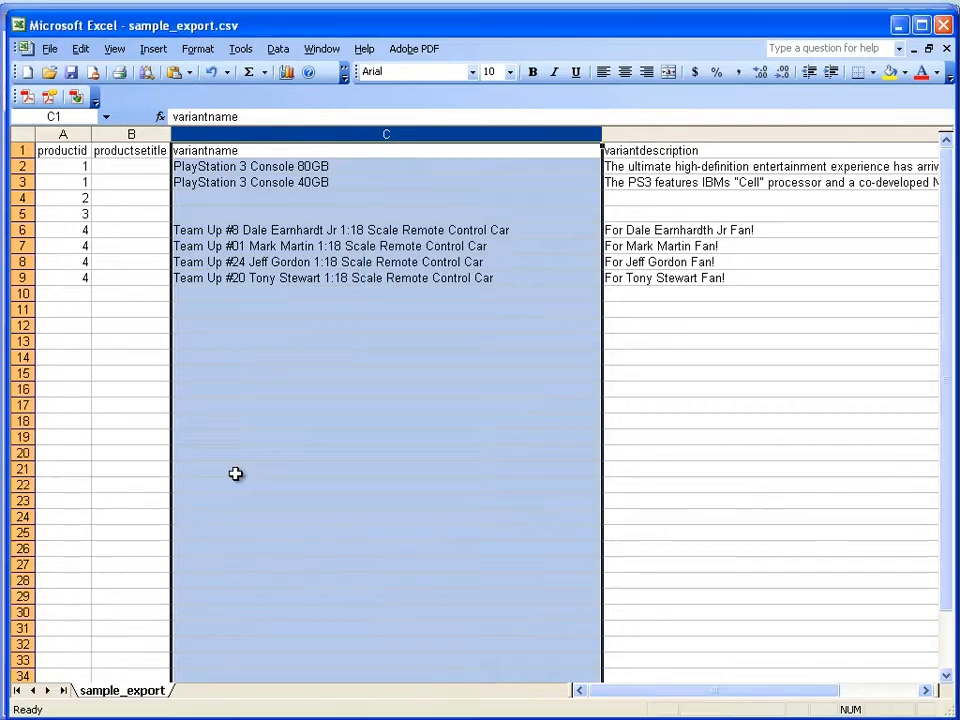
right_click(316, 145)
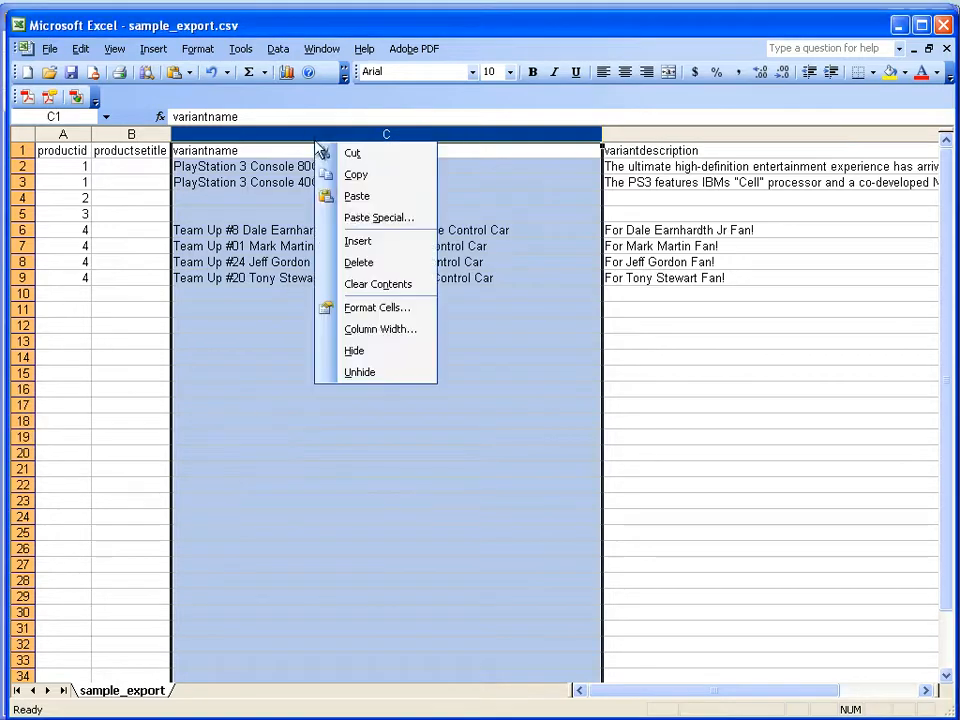
click(370, 264)
- Delete the productsetitle and variantdescription columns beside productid
click(138, 134)
right_click(142, 143)
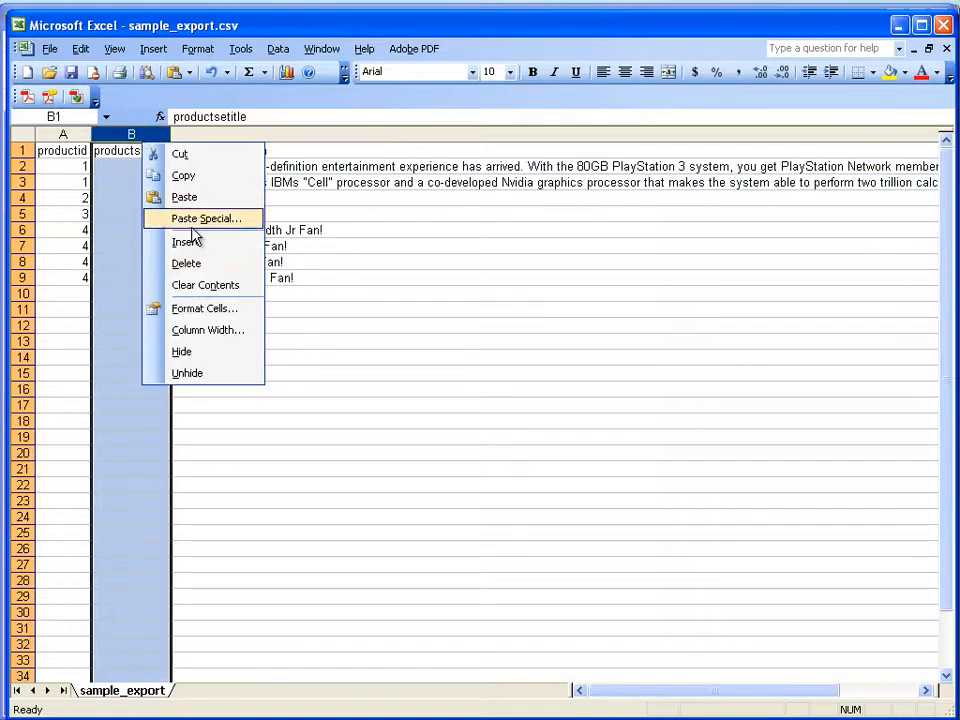
click(188, 263)
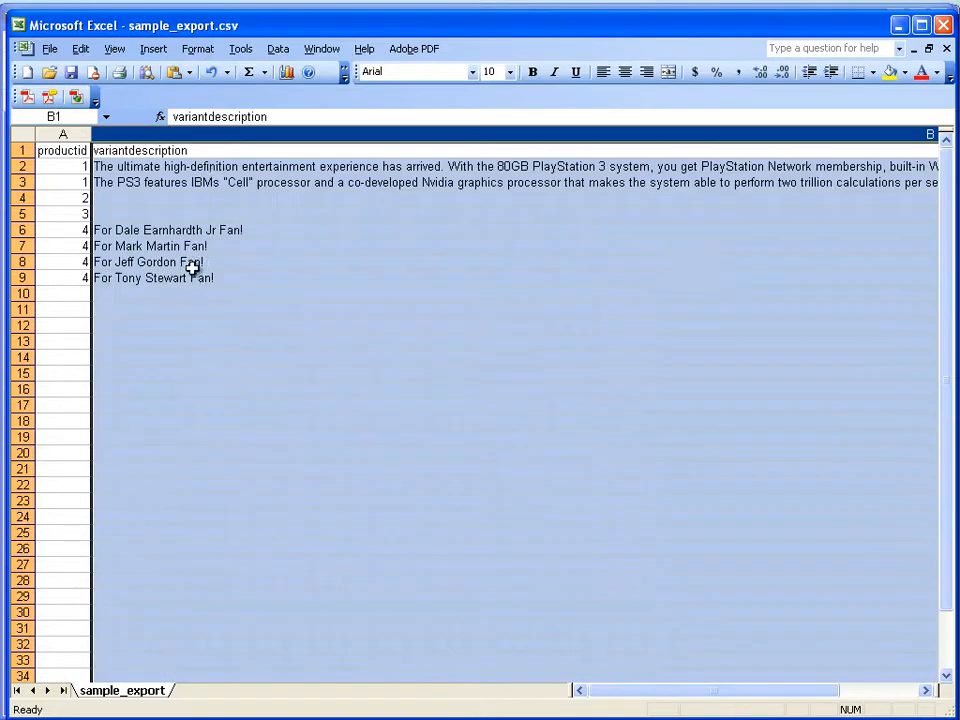
right_click(198, 135)
click(265, 260)
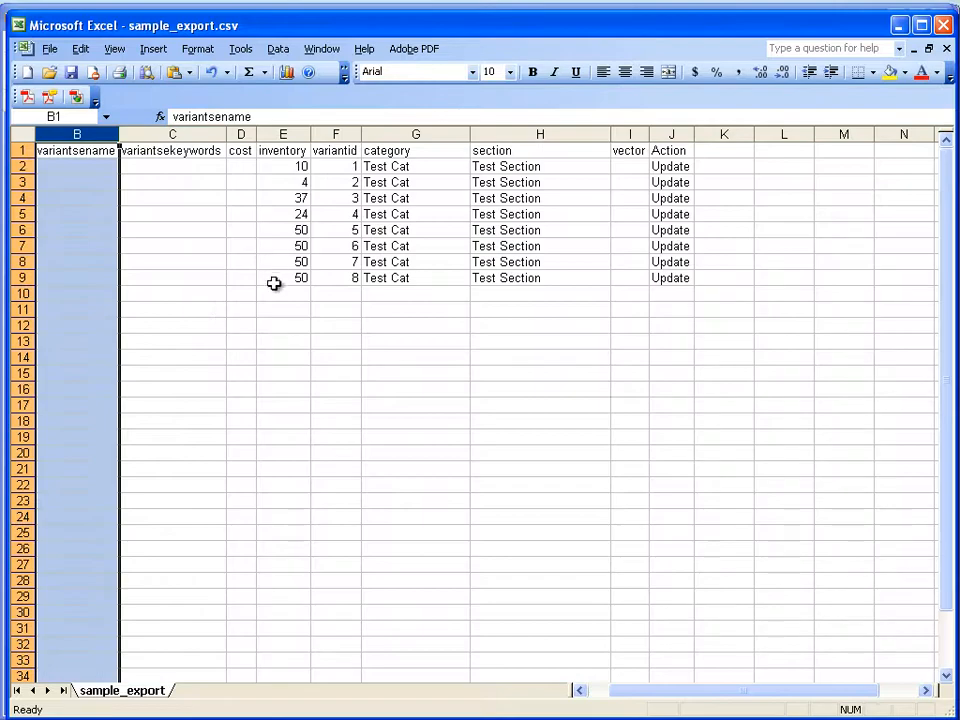
click(195, 312)
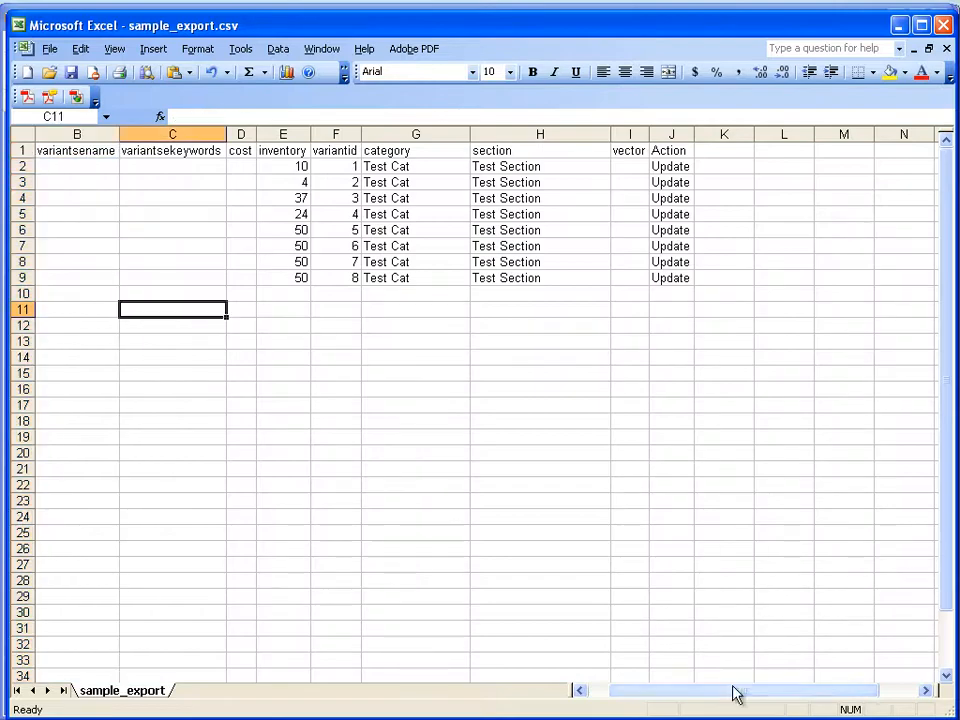
- Set the inventory in cell E2 to 50 and fill it down through row 9
drag(734, 690, 606, 688)
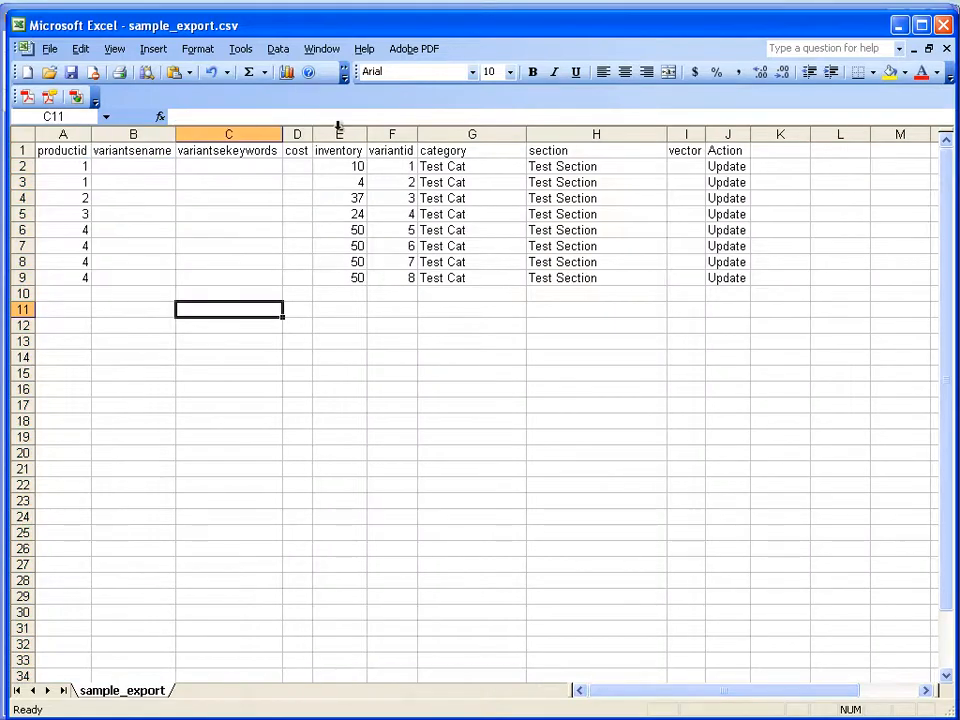
click(350, 167)
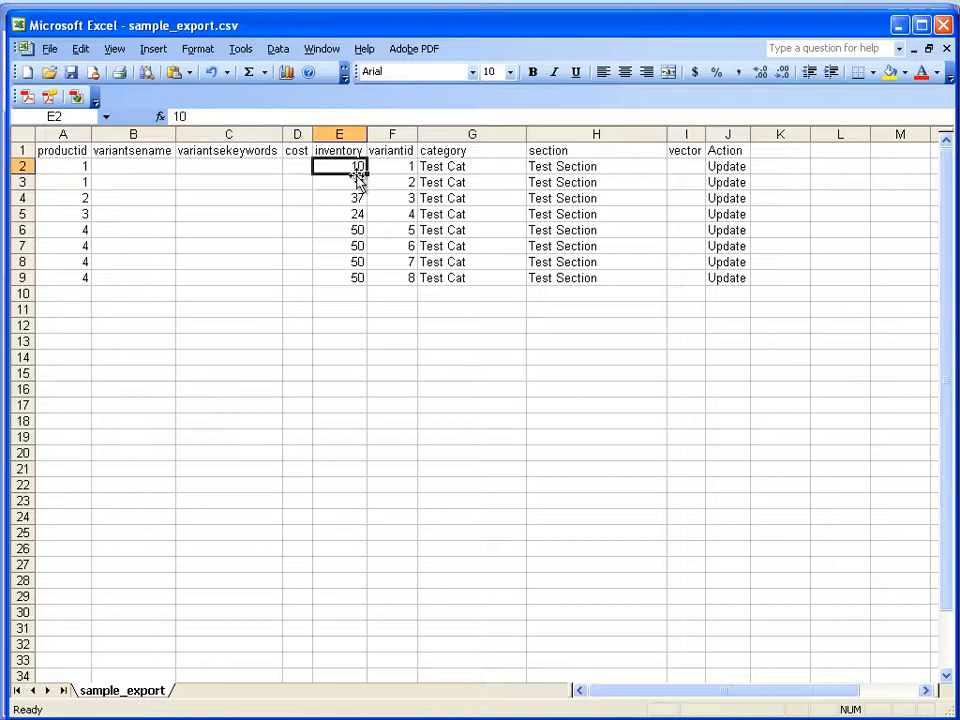
double_click(355, 168)
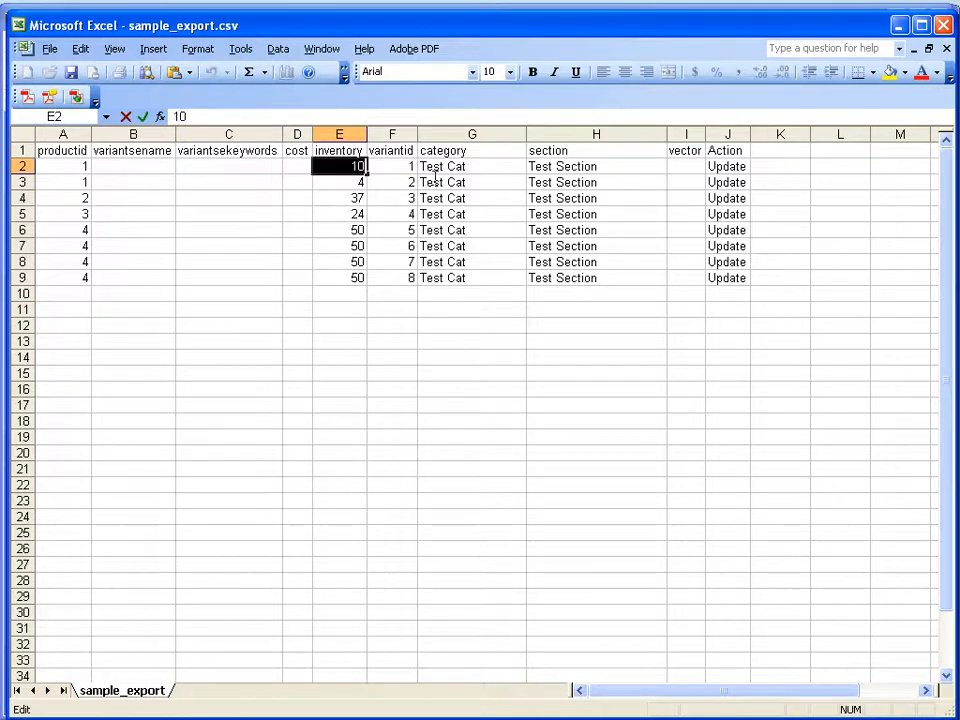
text(50)
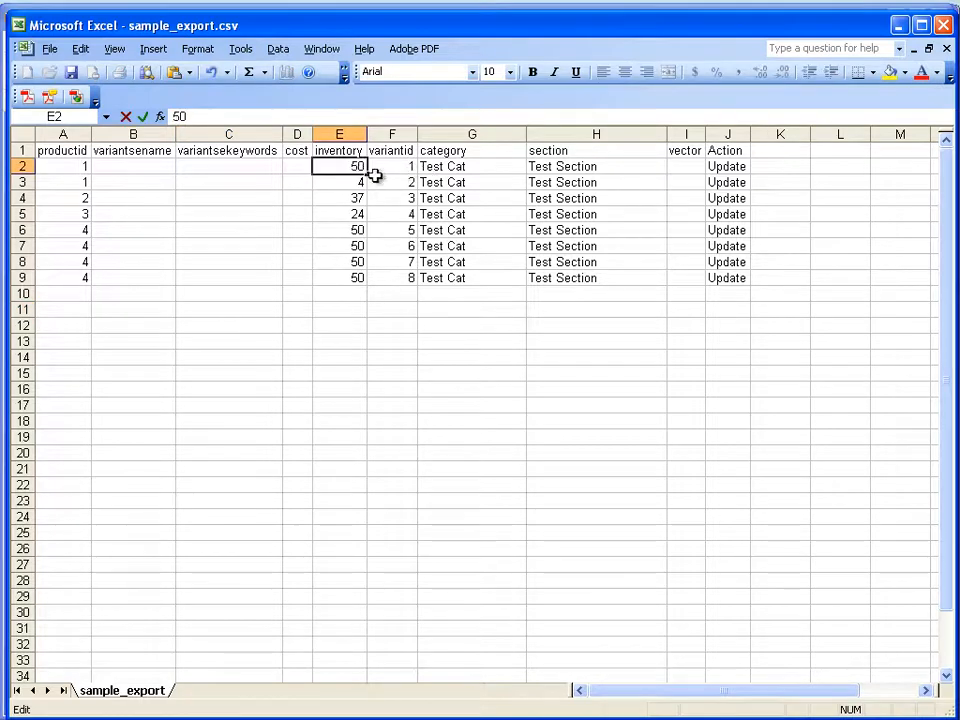
drag(368, 173, 375, 291)
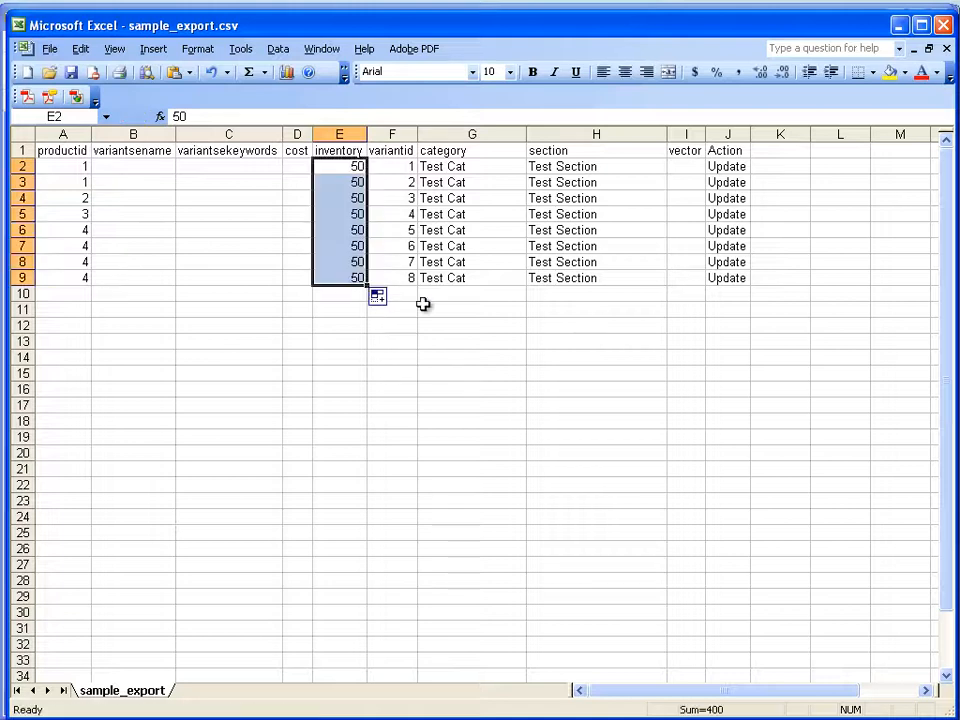
click(529, 344)
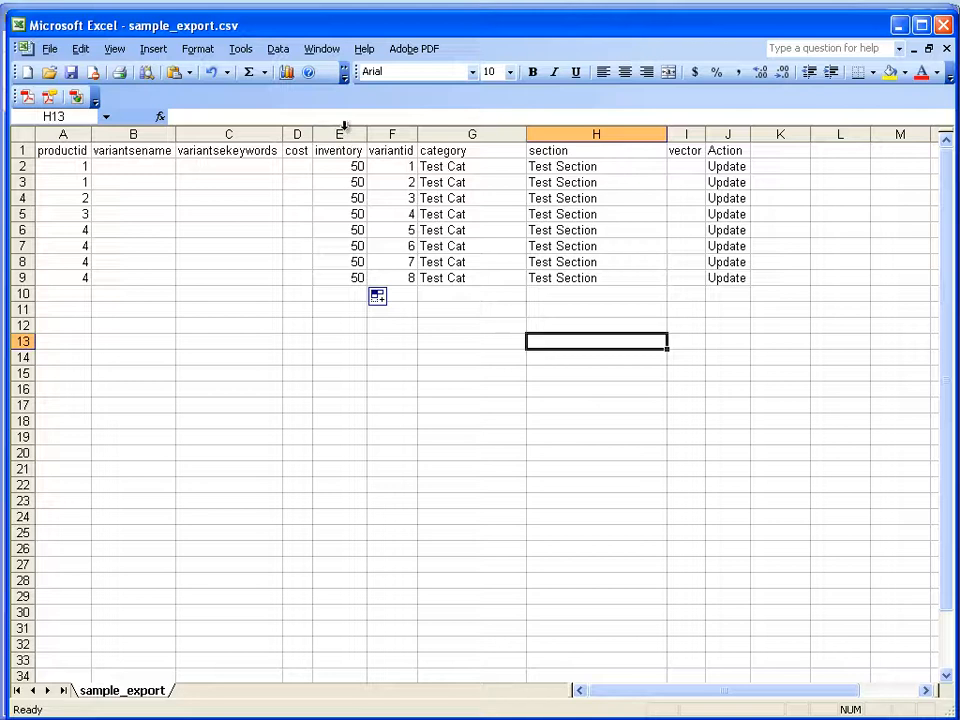
- Delete the variantsename, variantsekeywords and cost columns between productid and inventory
drag(297, 133, 140, 128)
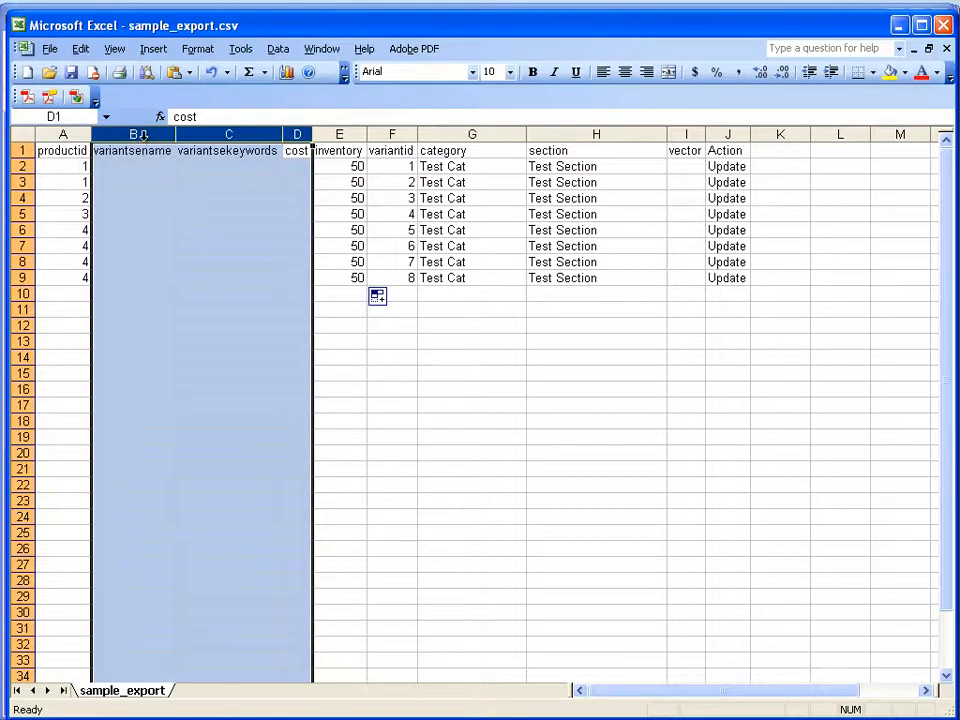
right_click(142, 135)
click(212, 264)
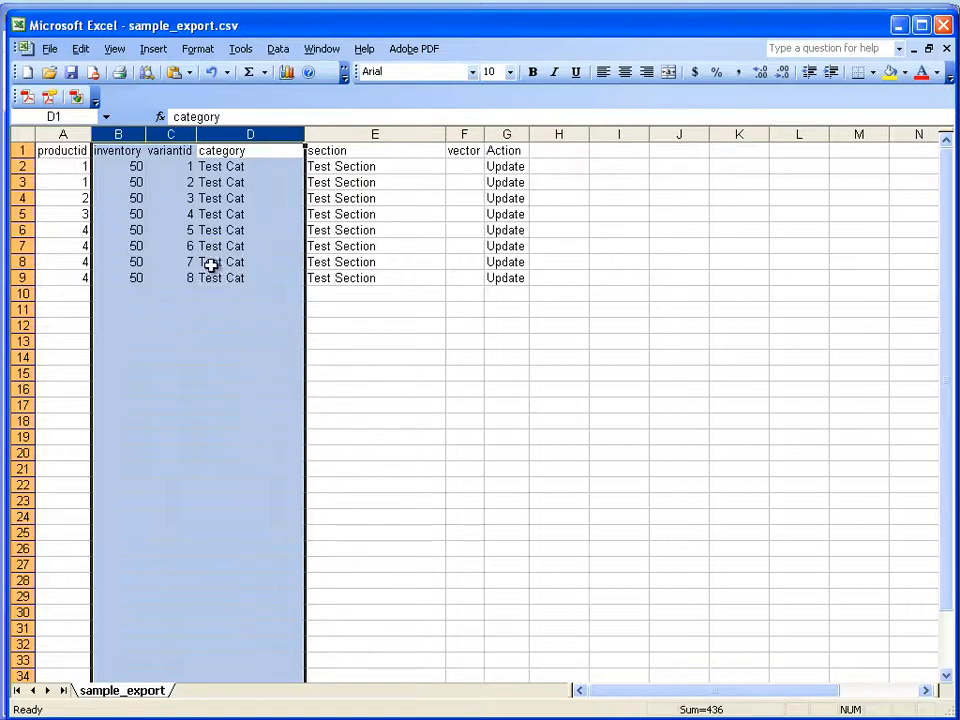
click(622, 385)
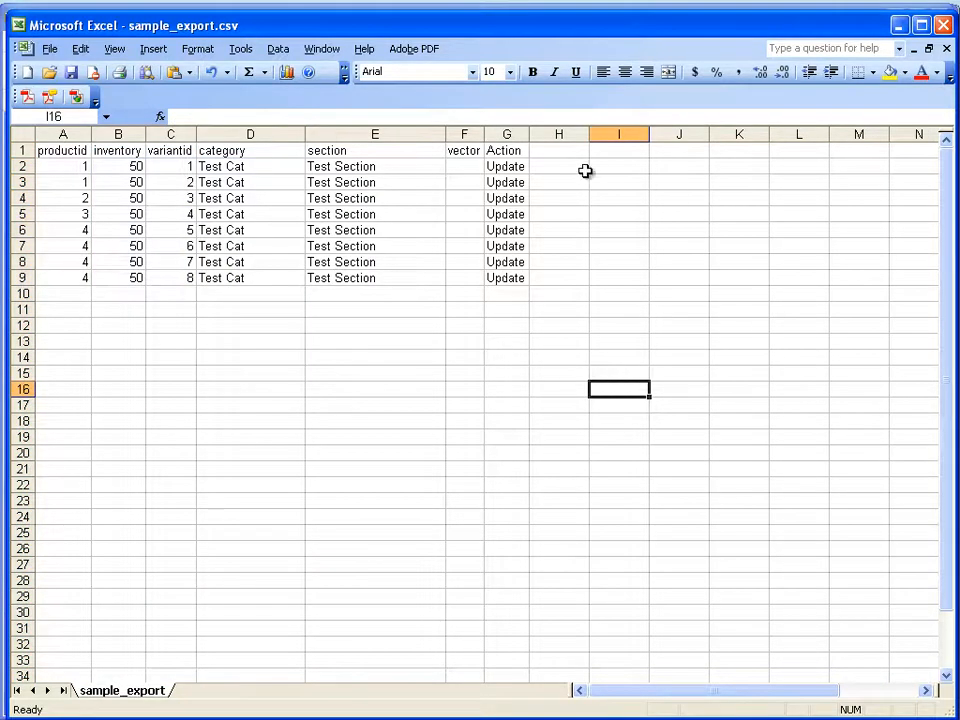
- Delete the empty vector column between section and Action
right_click(466, 133)
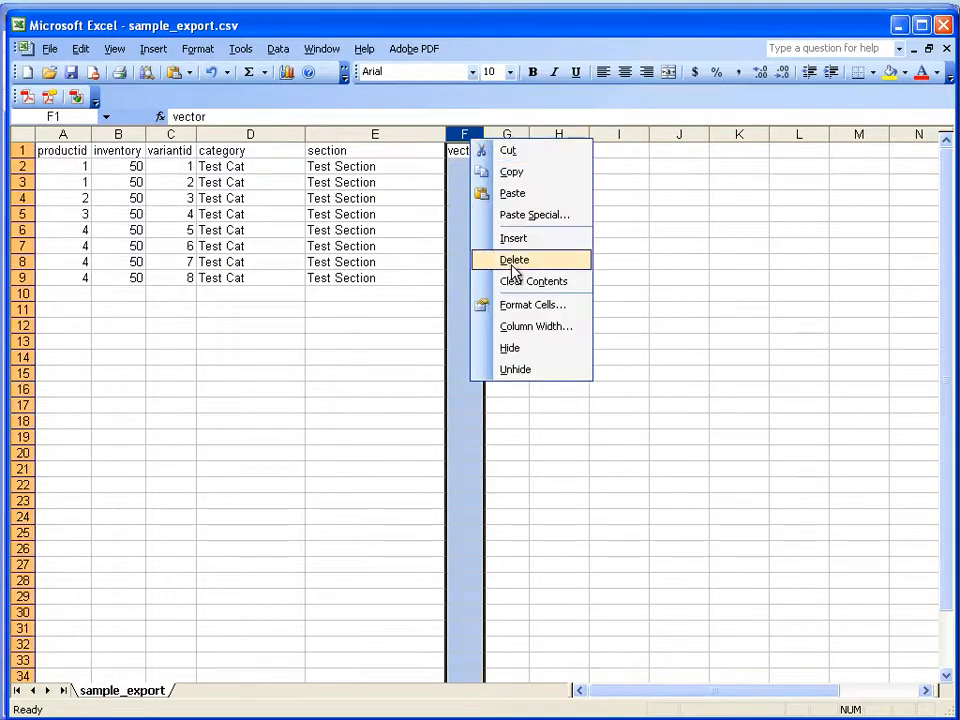
click(509, 260)
click(640, 341)
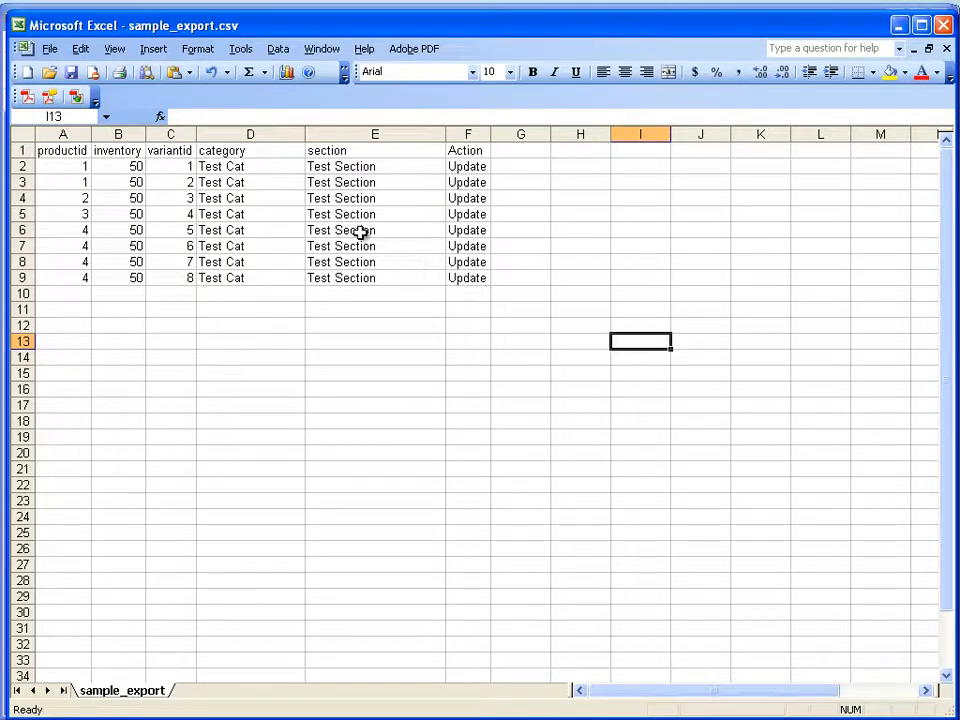
- Save the trimmed sheet as a comma-delimited copy named sample_update.csv in the sample_export folder
click(49, 49)
click(80, 157)
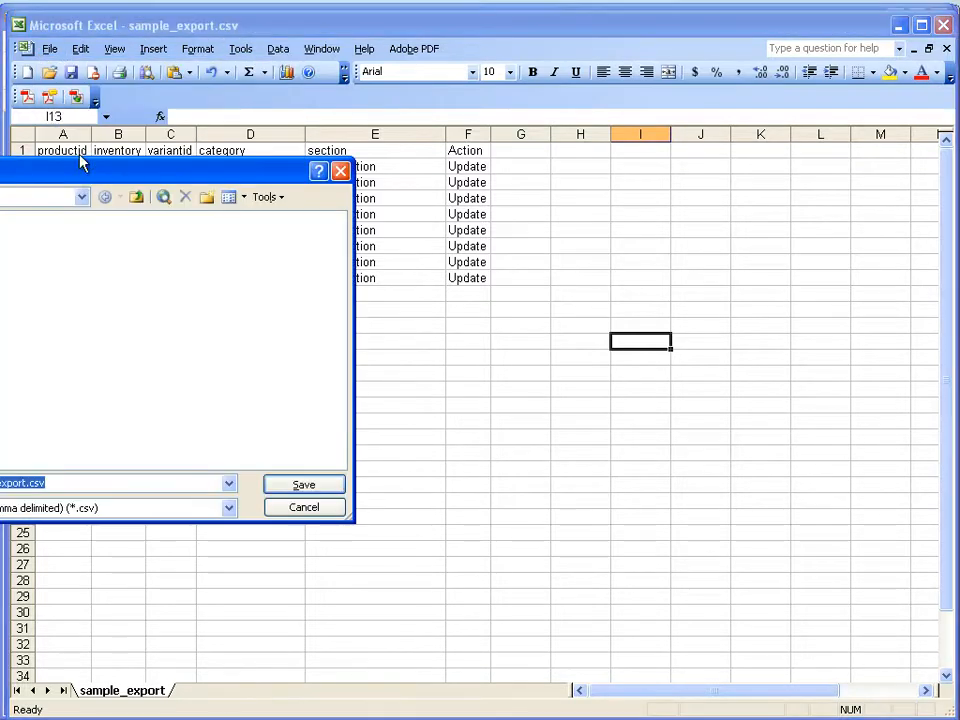
drag(63, 178, 482, 182)
text(s)
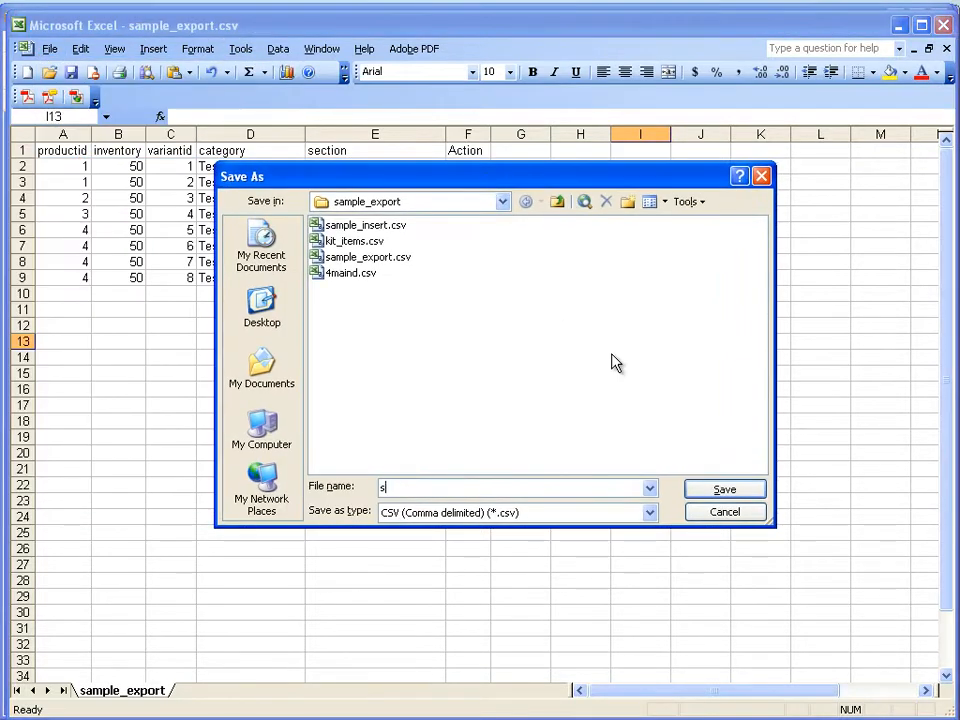
text(ample_update.csv)
click(724, 490)
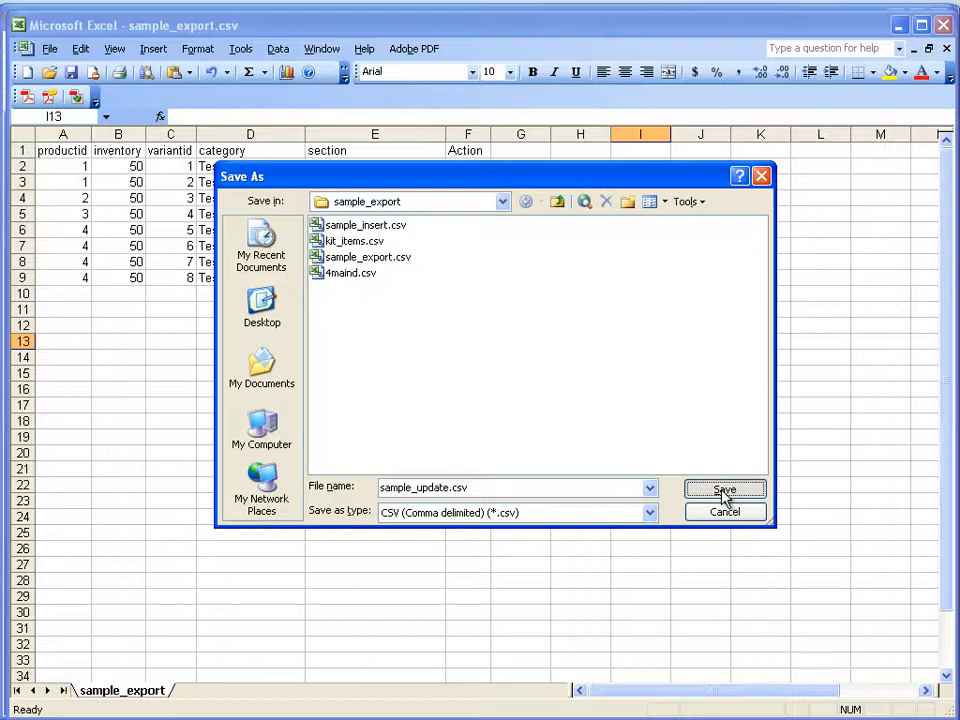